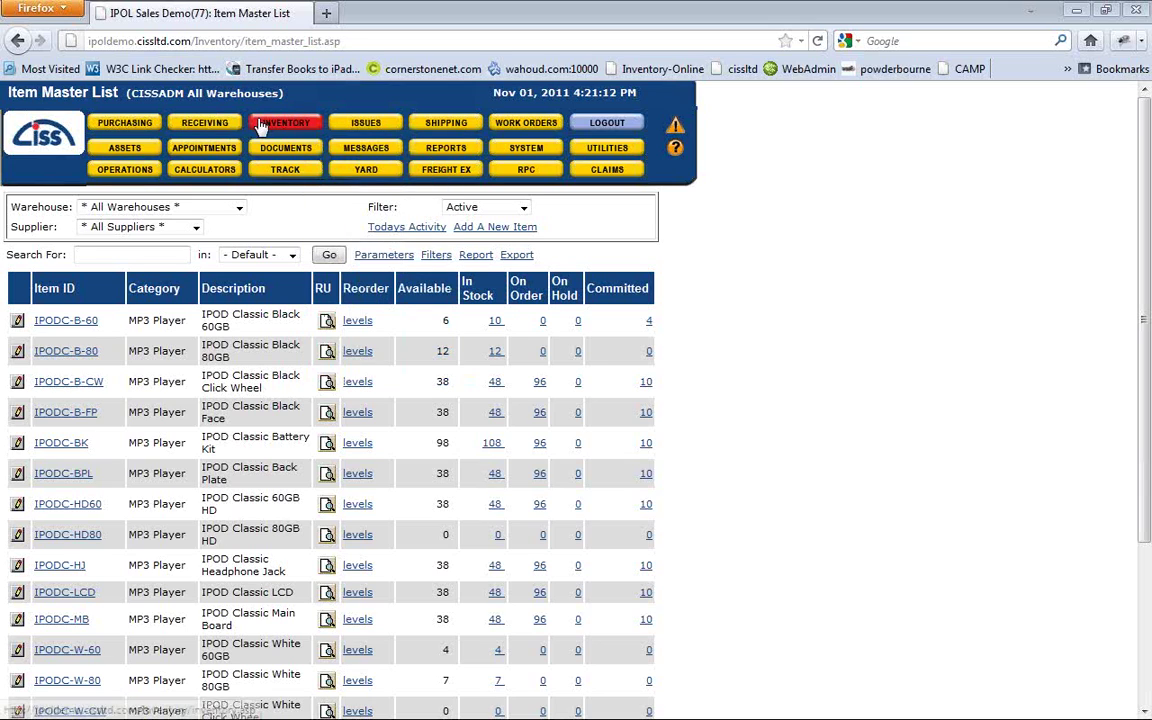
- Open the master record of item IPODC-B-60 for editing from the inventory's item master list
{"action": "mouse_move", "coordinate": [280, 124]}
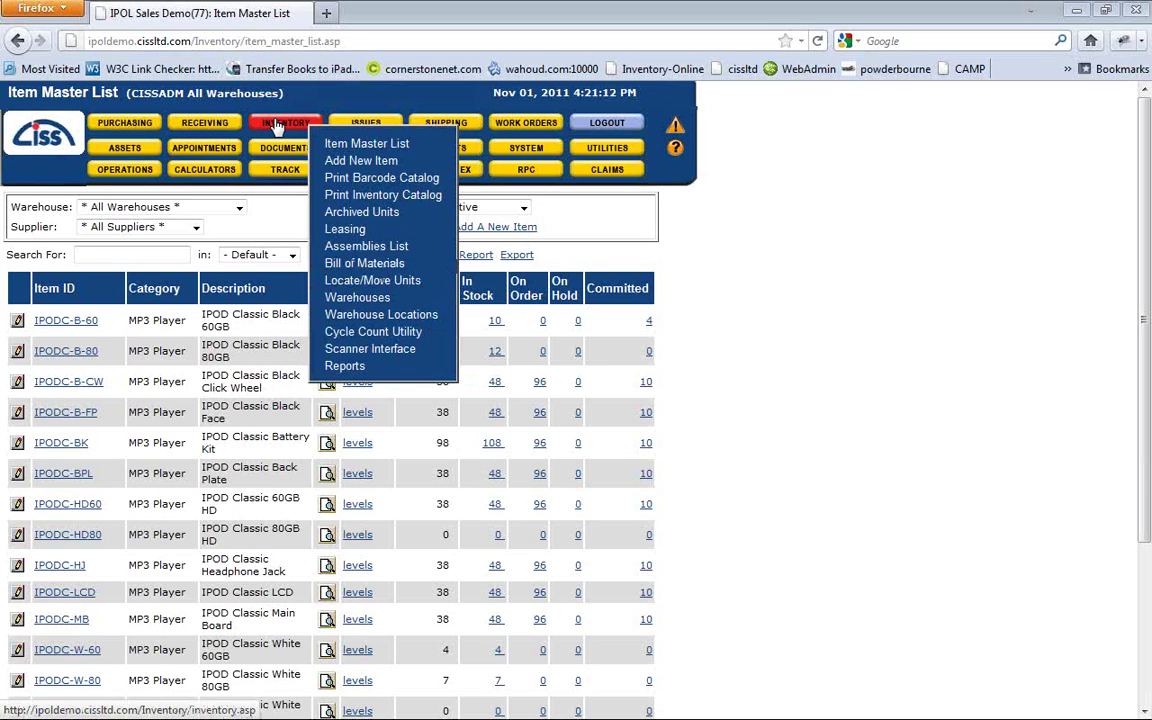
{"action": "left_click", "coordinate": [336, 146]}
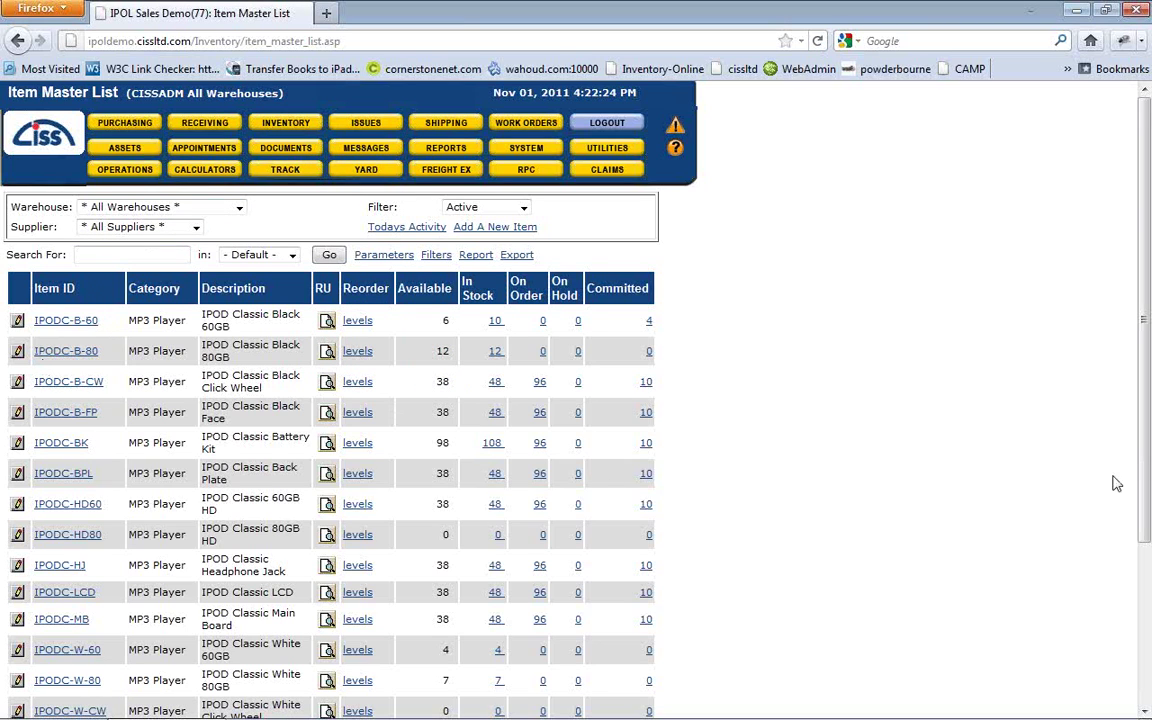
{"action": "mouse_move", "coordinate": [1143, 485]}
{"action": "left_mouse_down"}
{"action": "mouse_move", "coordinate": [1143, 609]}
{"action": "mouse_move", "coordinate": [1142, 470]}
{"action": "left_mouse_up"}
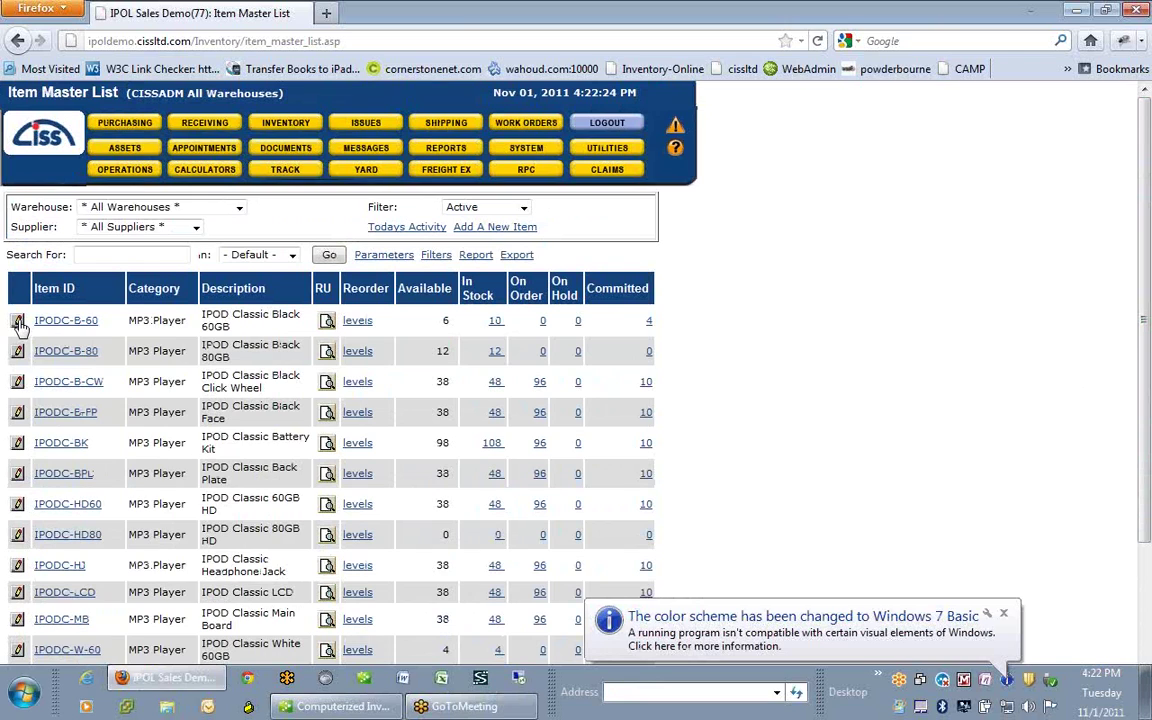
{"action": "left_click", "coordinate": [18, 322]}
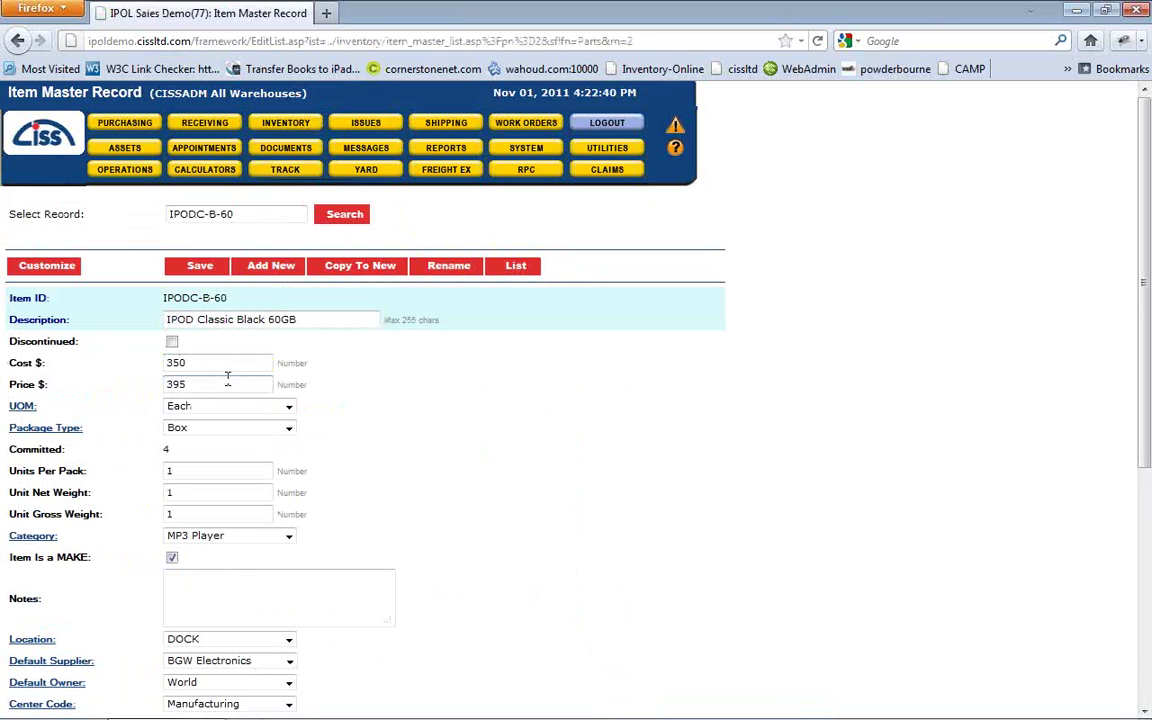
- View the item's picture IPODCB.JPG, and open and close its image upload window without uploading a file
{"action": "scroll", "coordinate": [386, 415], "scroll_direction": "down", "scroll_amount": 4}
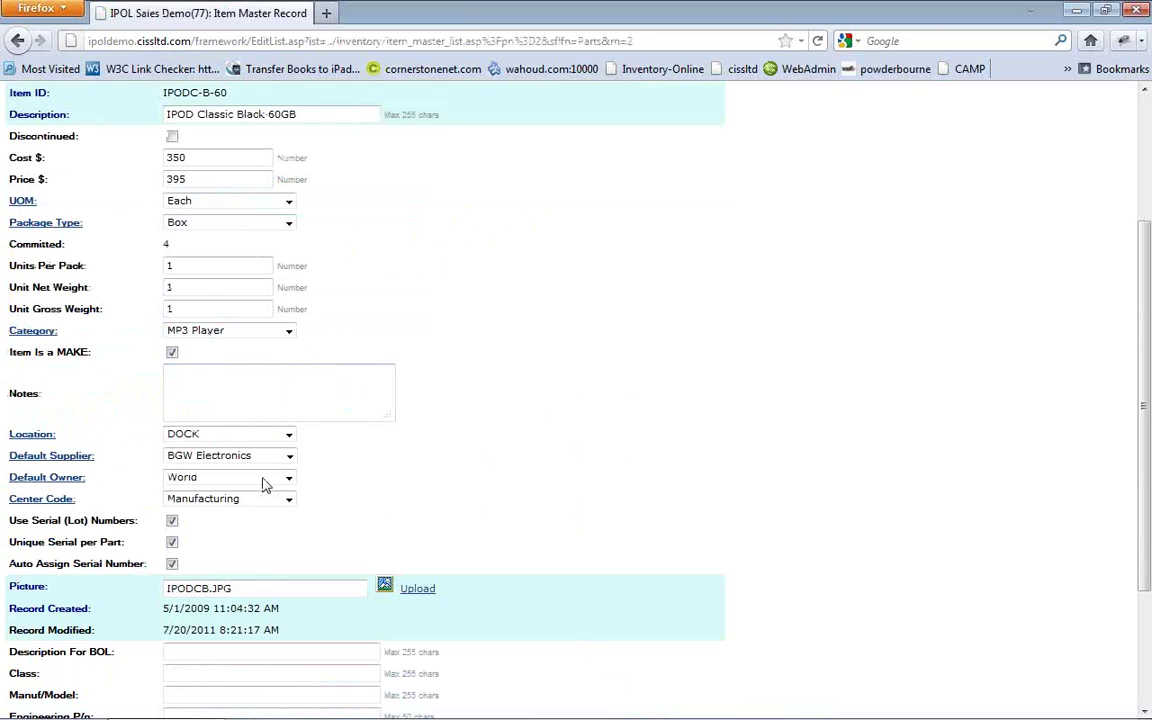
{"action": "left_click", "coordinate": [385, 588]}
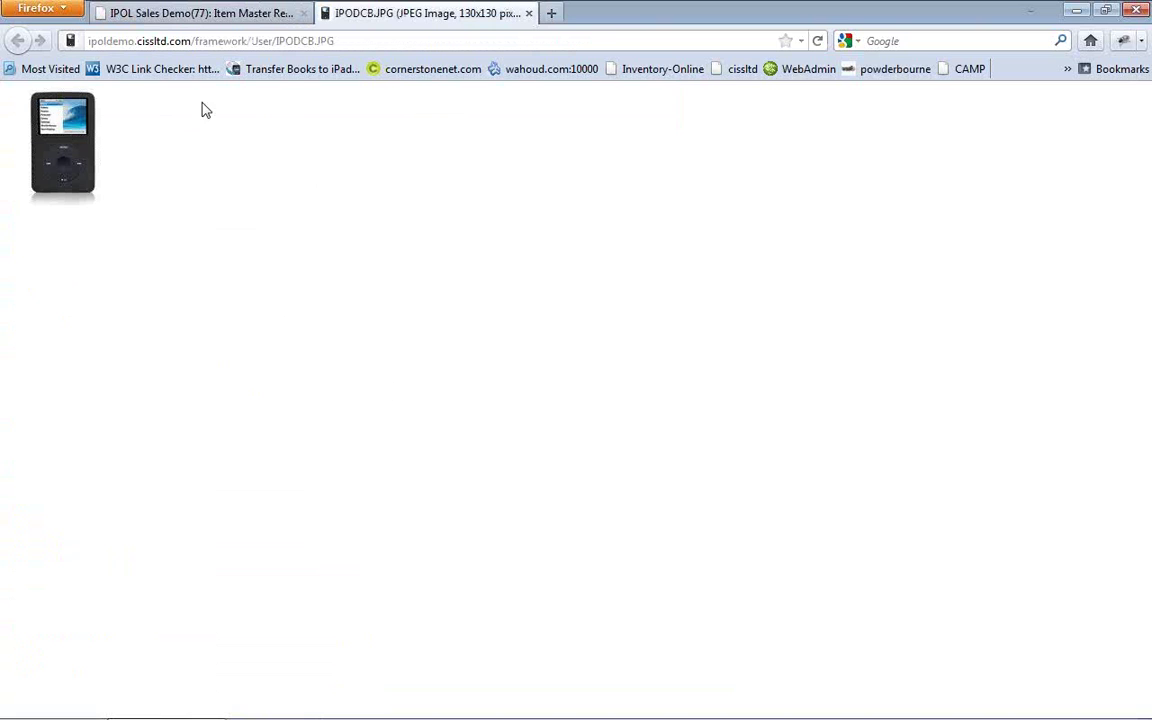
{"action": "left_click", "coordinate": [529, 13]}
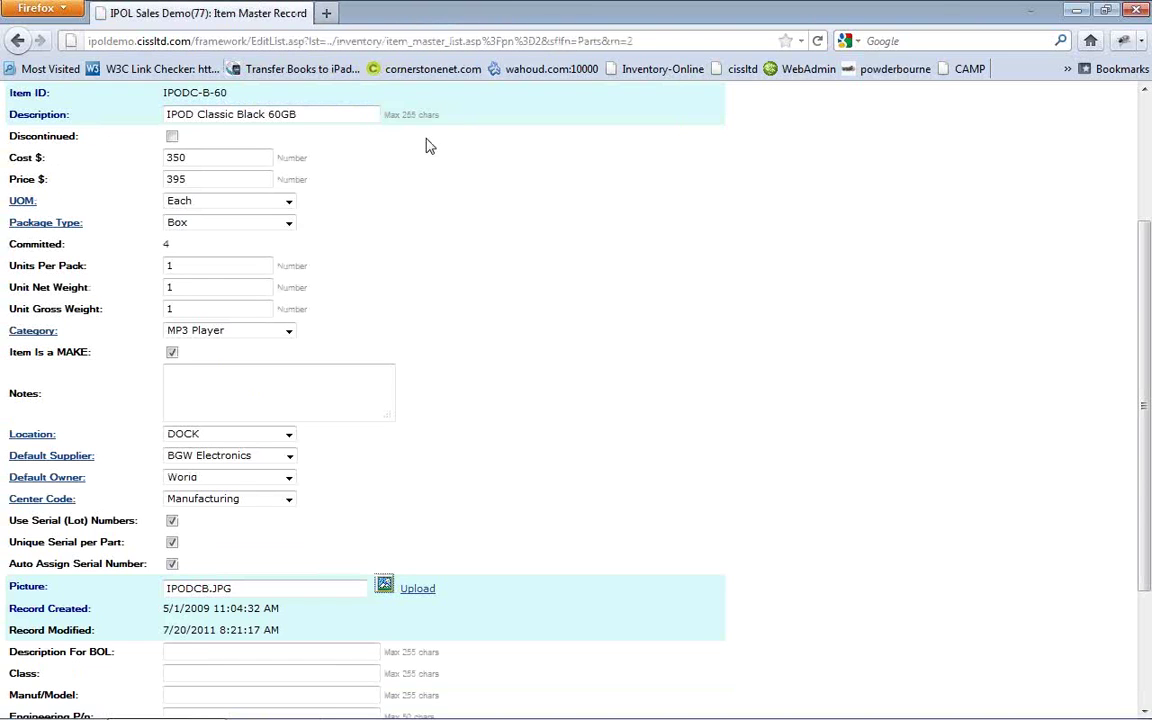
{"action": "left_click", "coordinate": [417, 589]}
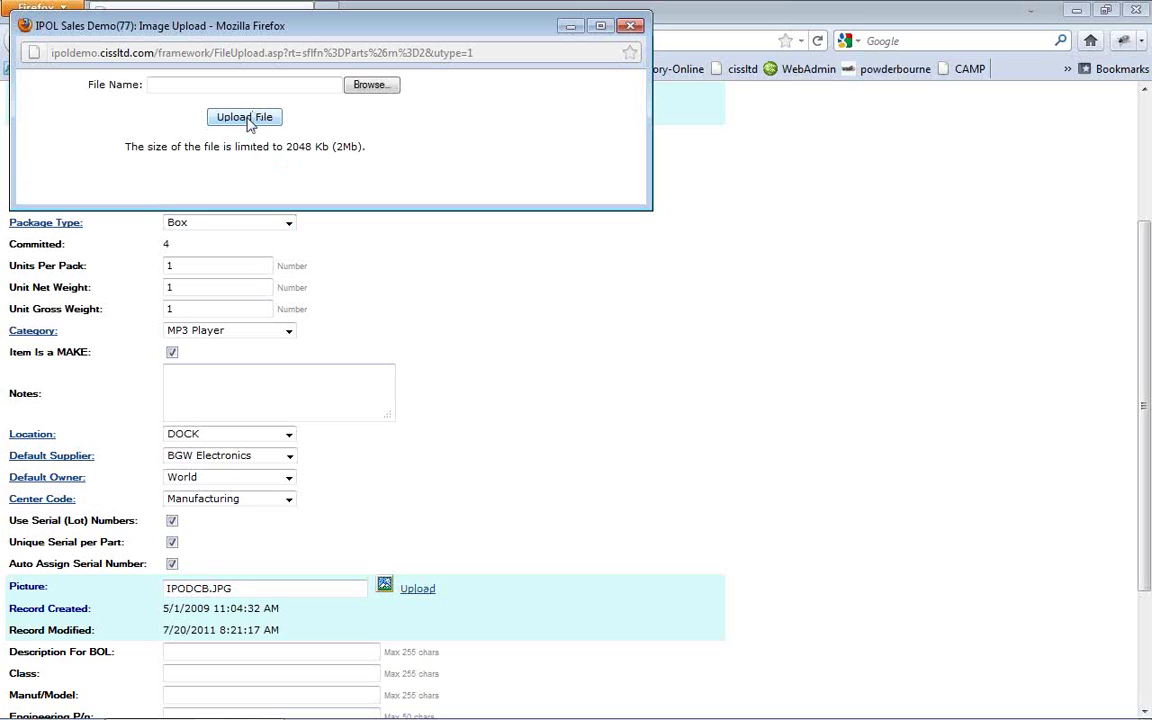
{"action": "left_click", "coordinate": [631, 27]}
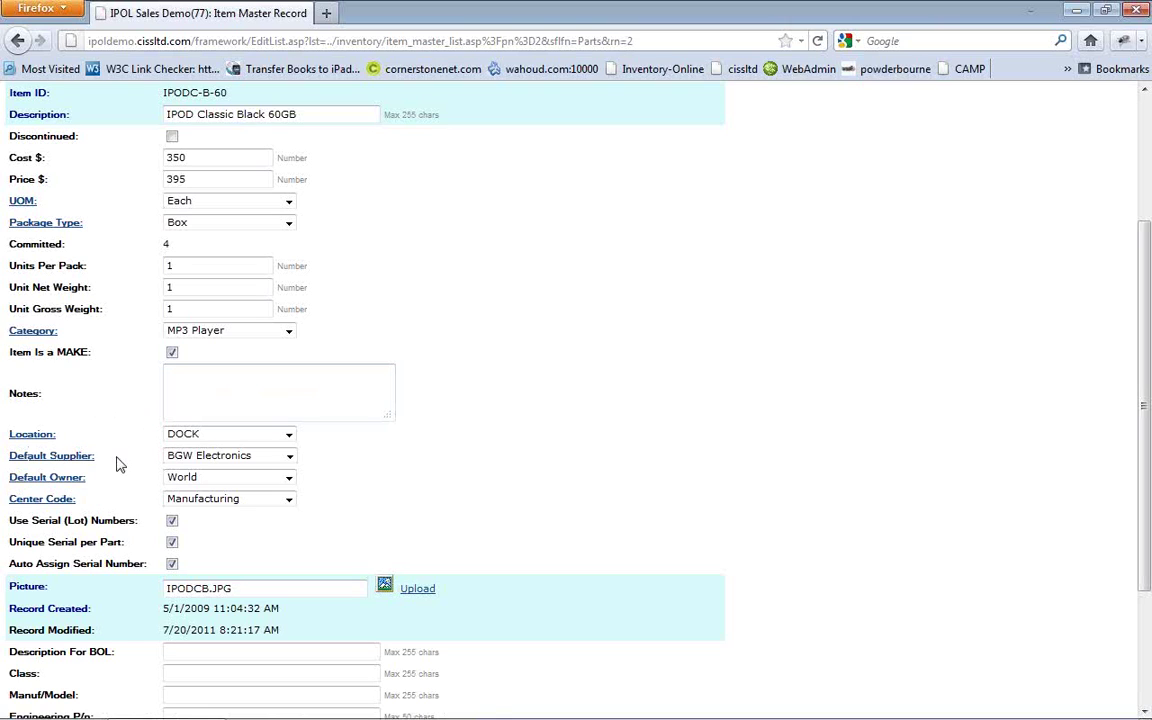
- View the warehouse location record linked to the item's Location field and return to the item record
{"action": "left_click", "coordinate": [42, 440]}
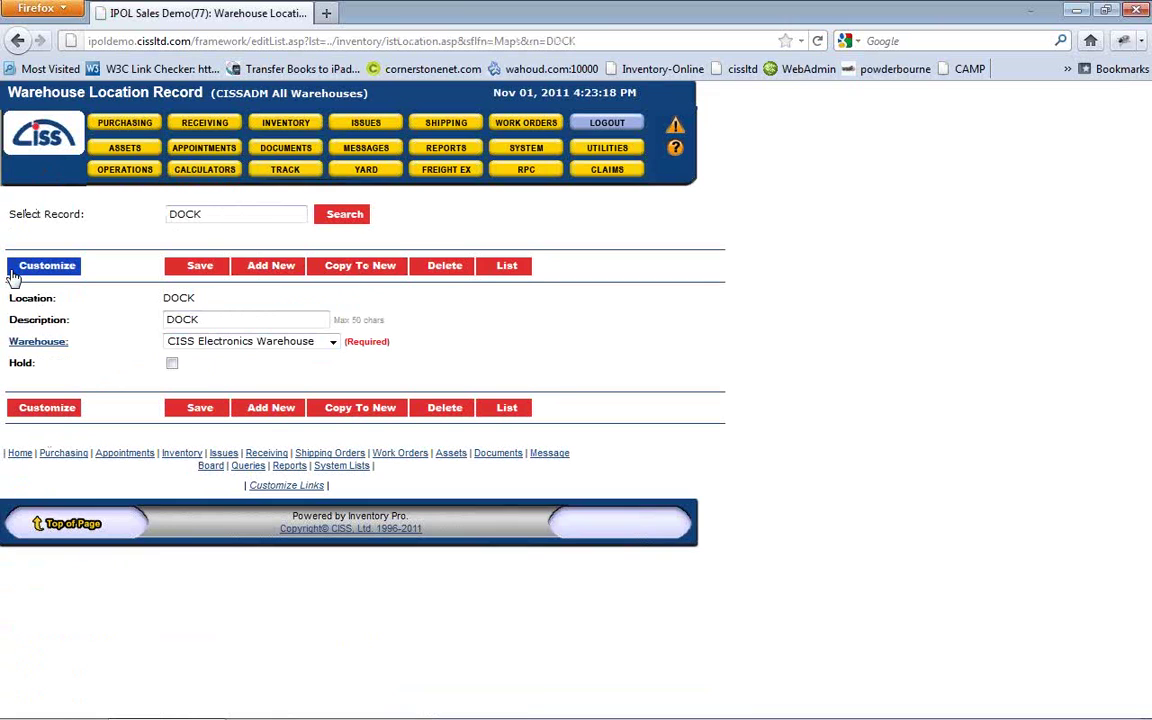
{"action": "left_click", "coordinate": [18, 43]}
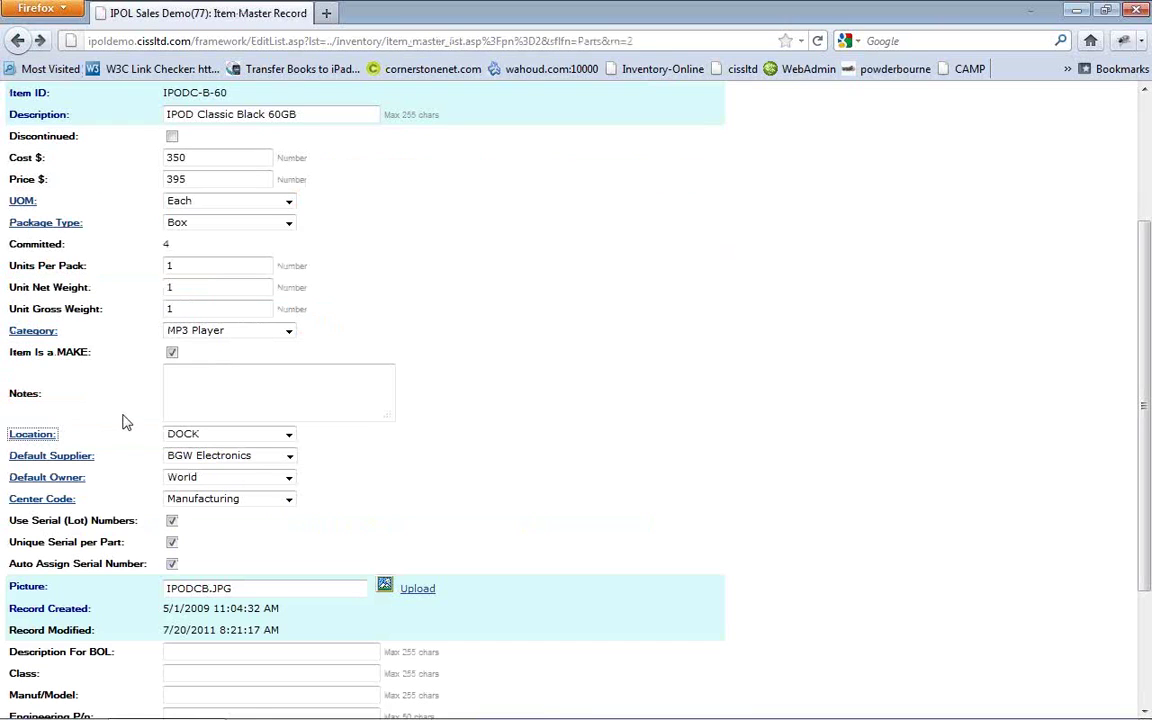
- Open the item master form's customization and examine the field labels, types and visible, enabled and required settings
{"action": "scroll", "coordinate": [122, 420], "scroll_direction": "up", "scroll_amount": 2}
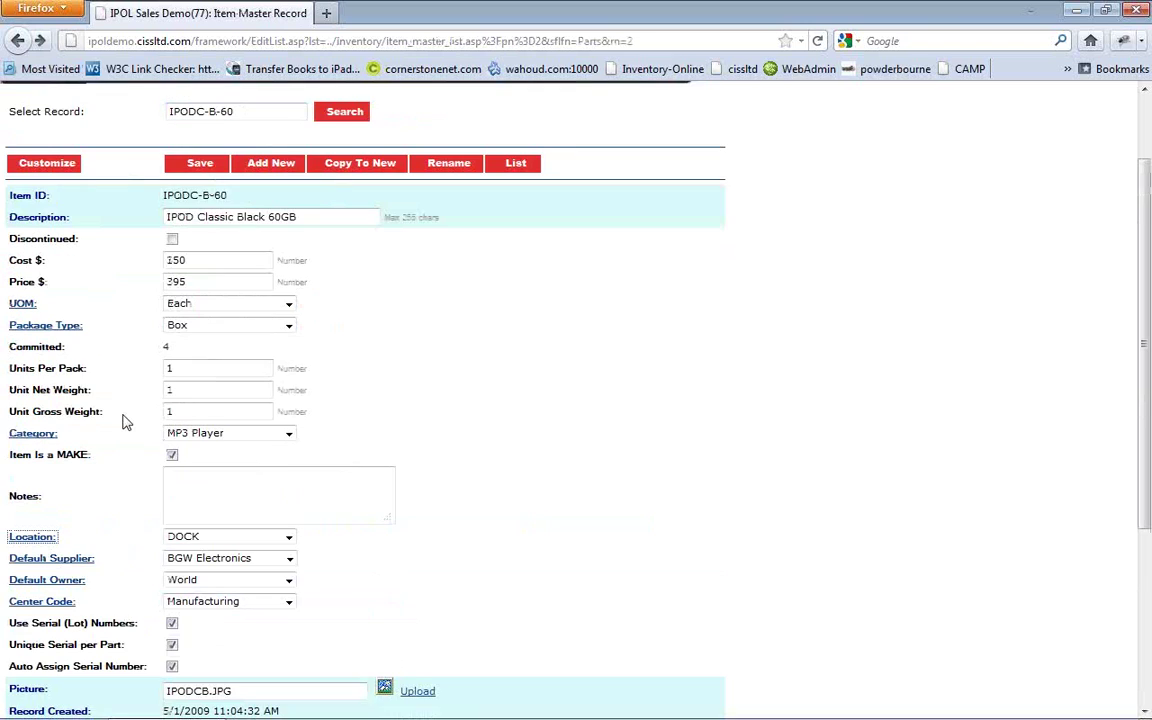
{"action": "left_click", "coordinate": [45, 166]}
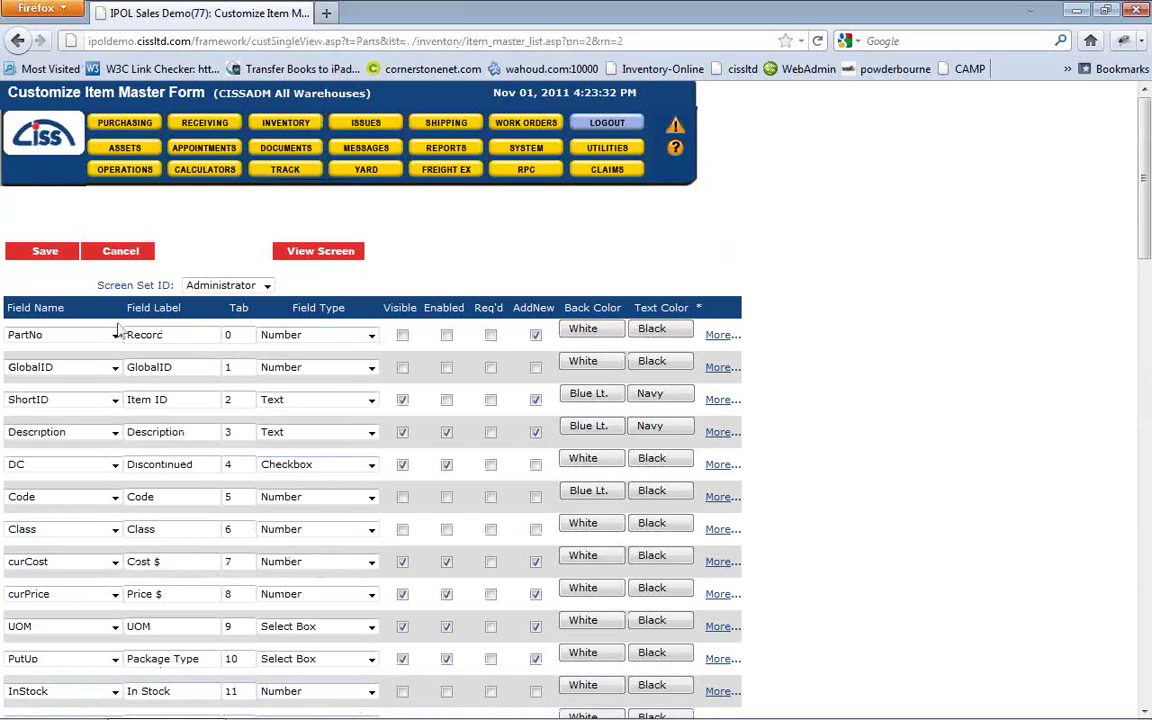
{"action": "scroll", "coordinate": [84, 490], "scroll_direction": "down", "scroll_amount": 2}
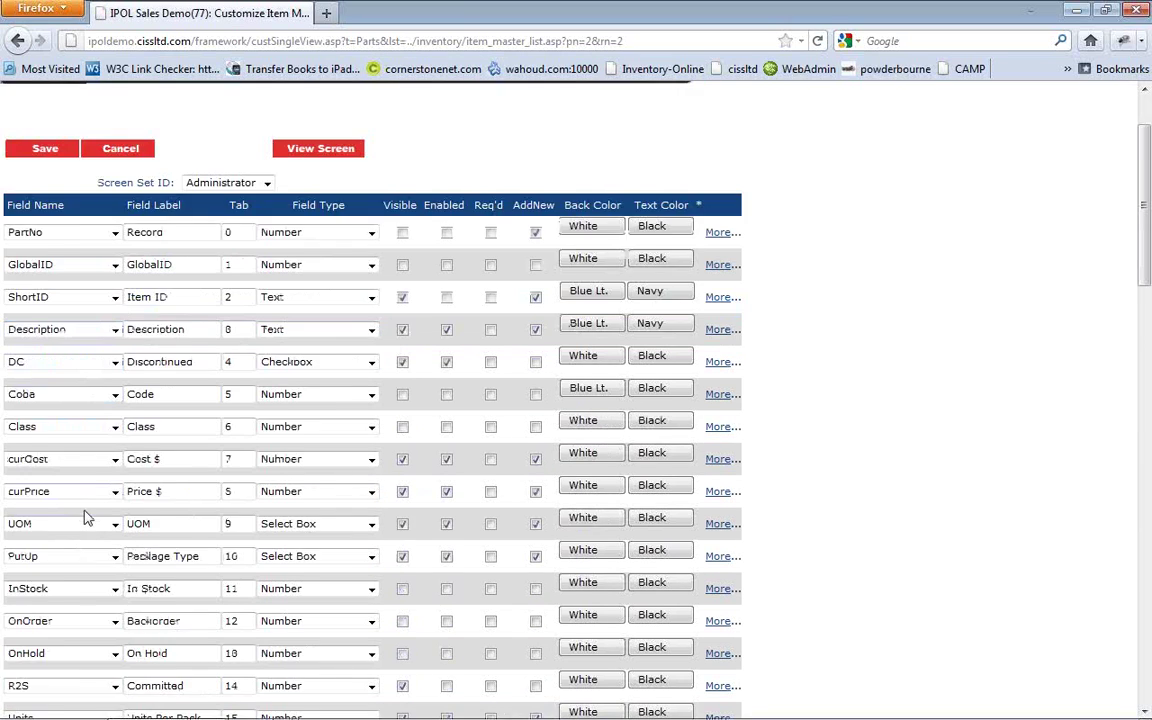
{"action": "scroll", "coordinate": [84, 517], "scroll_direction": "down", "scroll_amount": 10}
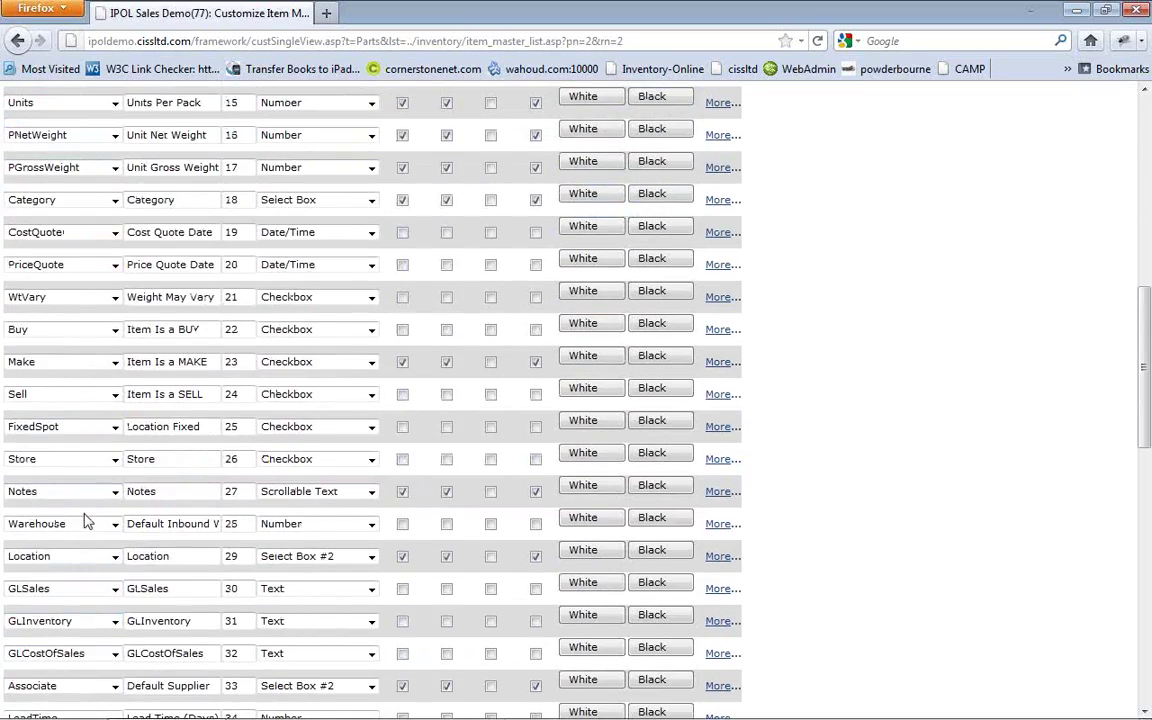
{"action": "scroll", "coordinate": [84, 520], "scroll_direction": "down", "scroll_amount": 12}
{"action": "scroll", "coordinate": [84, 520], "scroll_direction": "up", "scroll_amount": 3}
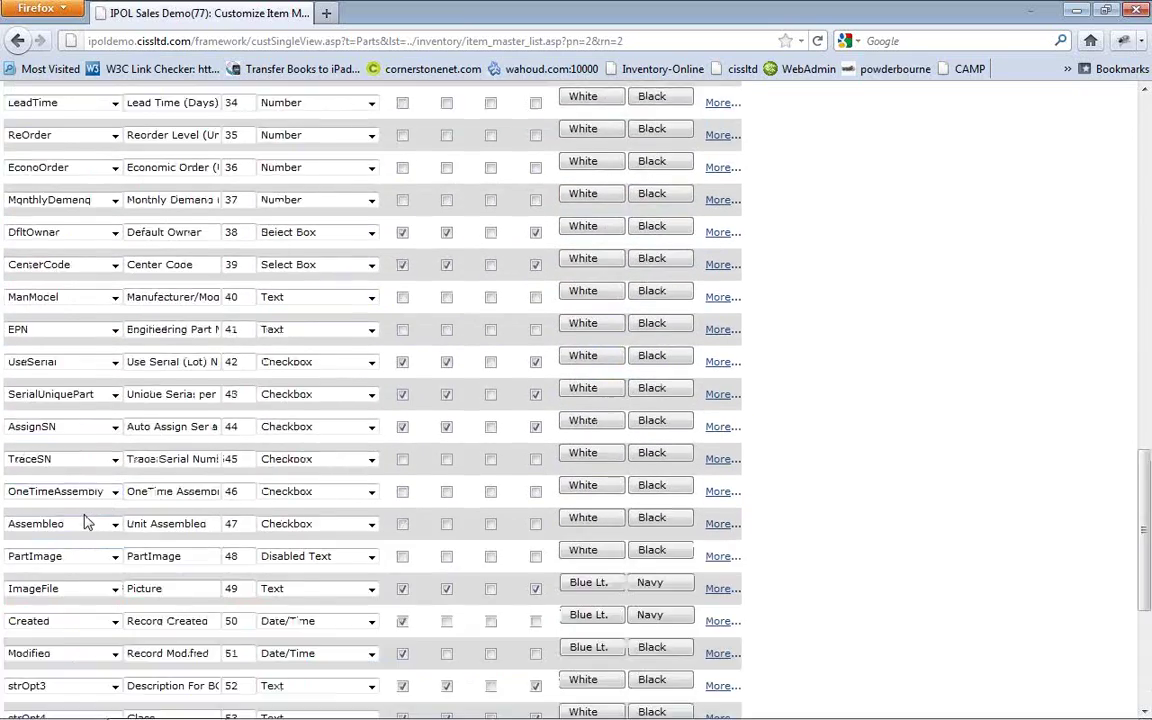
{"action": "scroll", "coordinate": [84, 521], "scroll_direction": "up", "scroll_amount": 20}
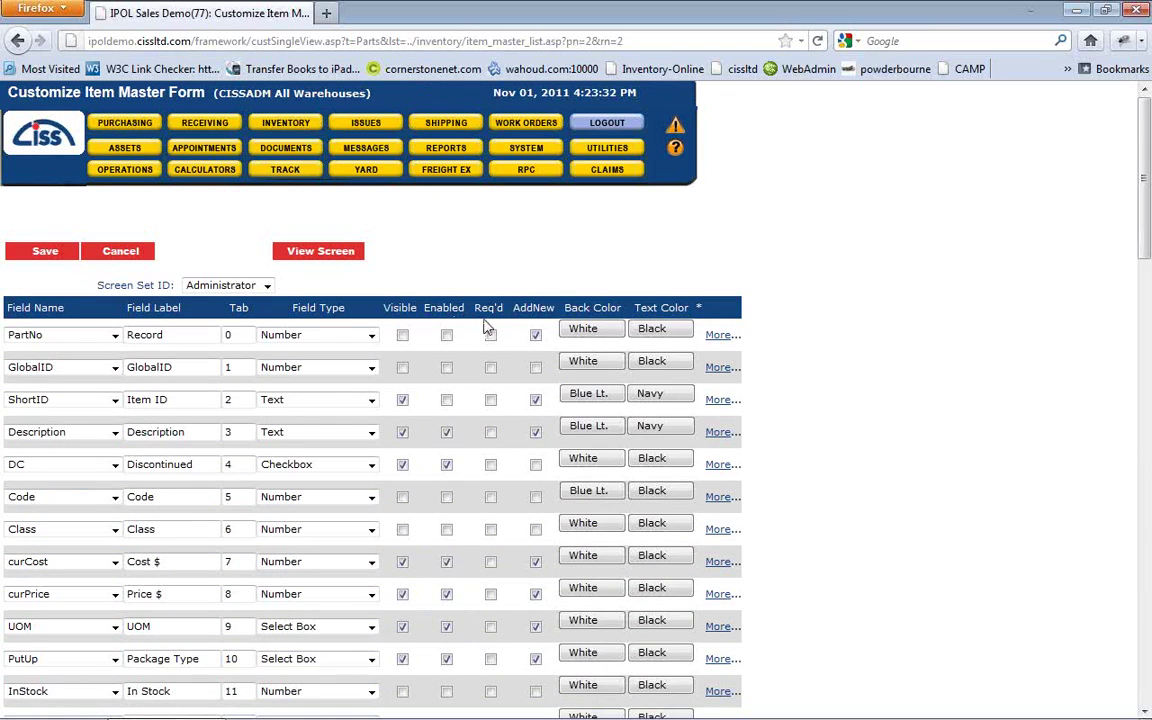
{"action": "scroll", "coordinate": [474, 391], "scroll_direction": "down", "scroll_amount": 10}
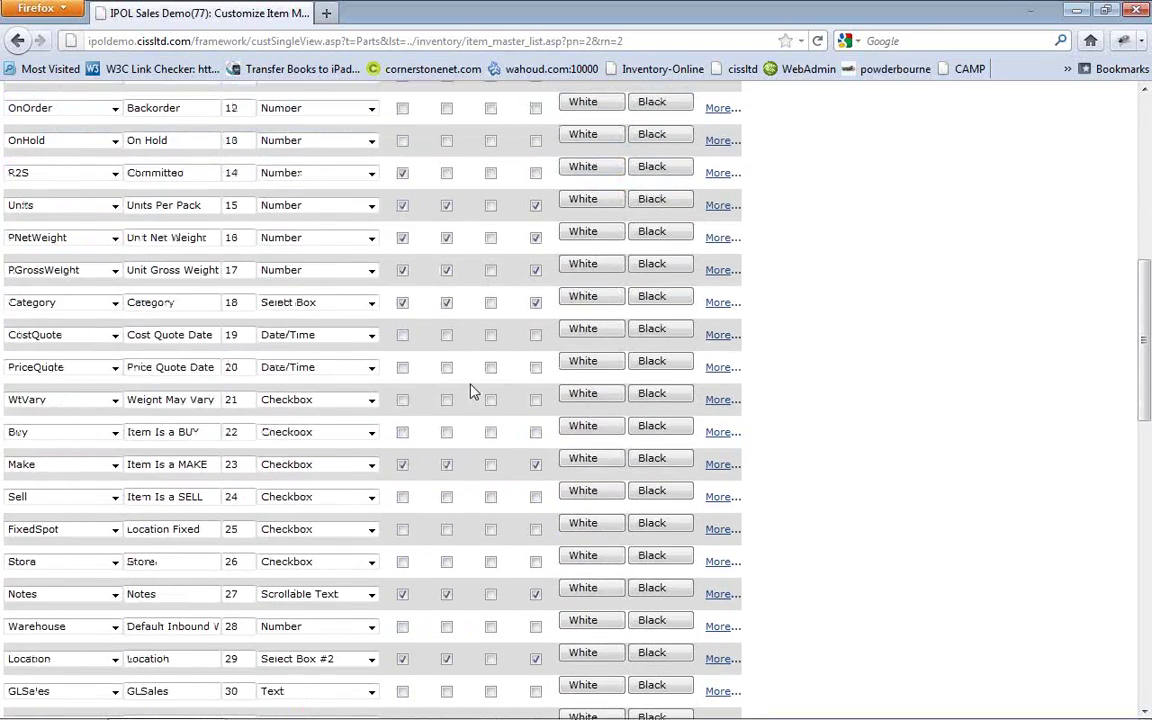
{"action": "scroll", "coordinate": [474, 391], "scroll_direction": "down", "scroll_amount": 10}
{"action": "scroll", "coordinate": [474, 391], "scroll_direction": "up", "scroll_amount": 20}
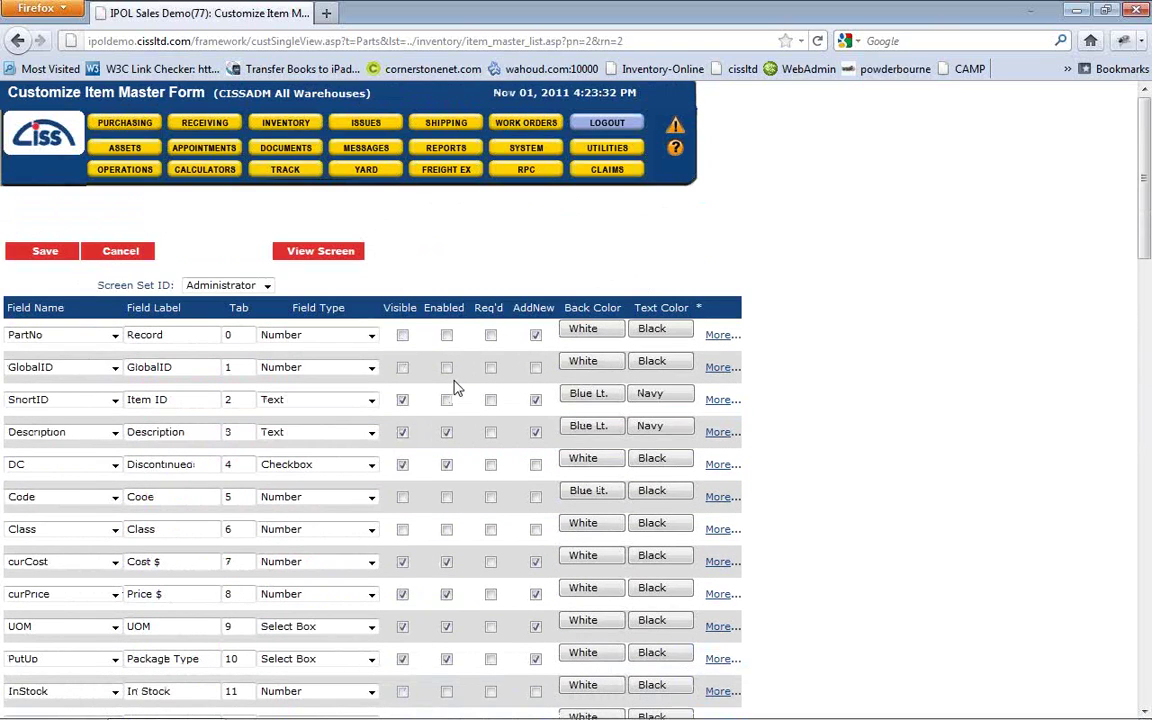
- Make the GlobalID field visible and enabled, save the form customization and view the resulting item record
{"action": "left_click", "coordinate": [402, 367]}
{"action": "left_click", "coordinate": [447, 368]}
{"action": "left_click", "coordinate": [45, 252]}
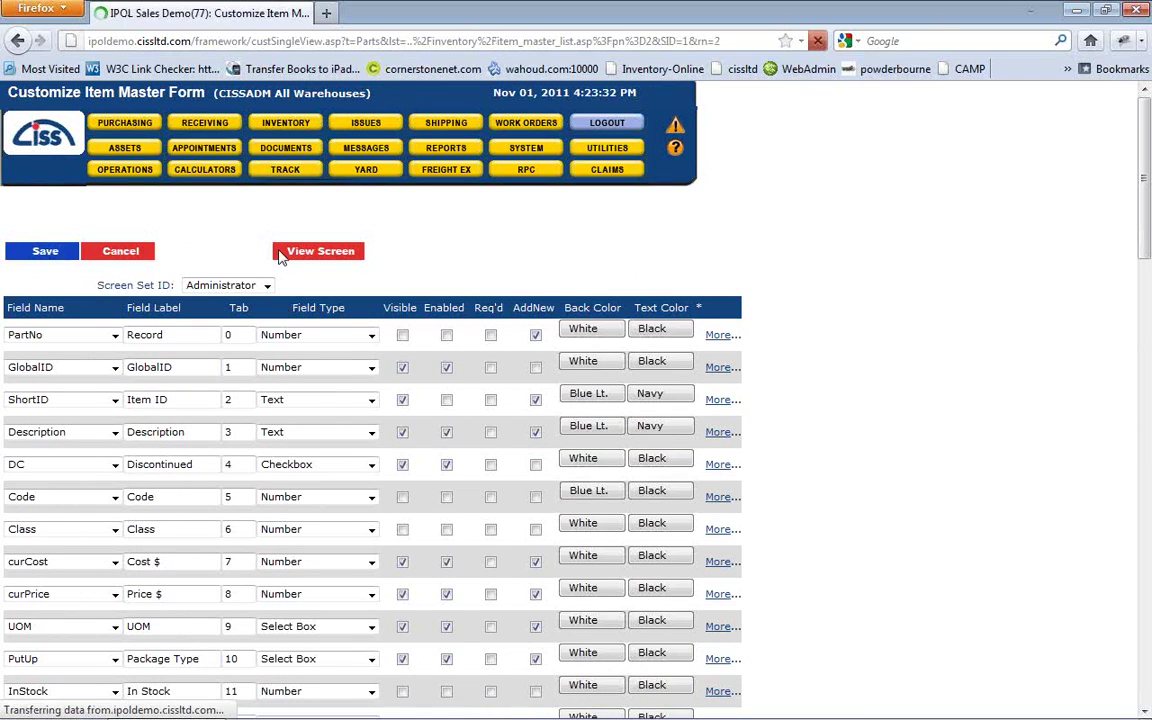
{"action": "left_click", "coordinate": [327, 257]}
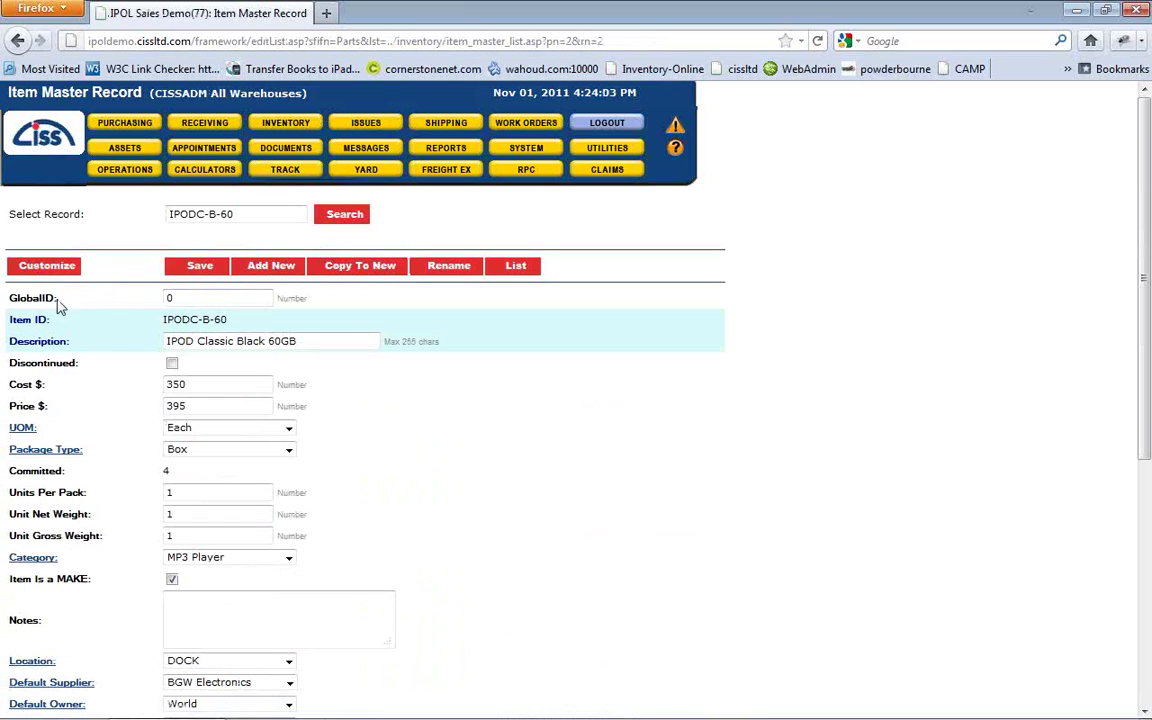
- Reopen the form customization, hide and disable the GlobalID field again, save it and view the item record
{"action": "left_click", "coordinate": [48, 268]}
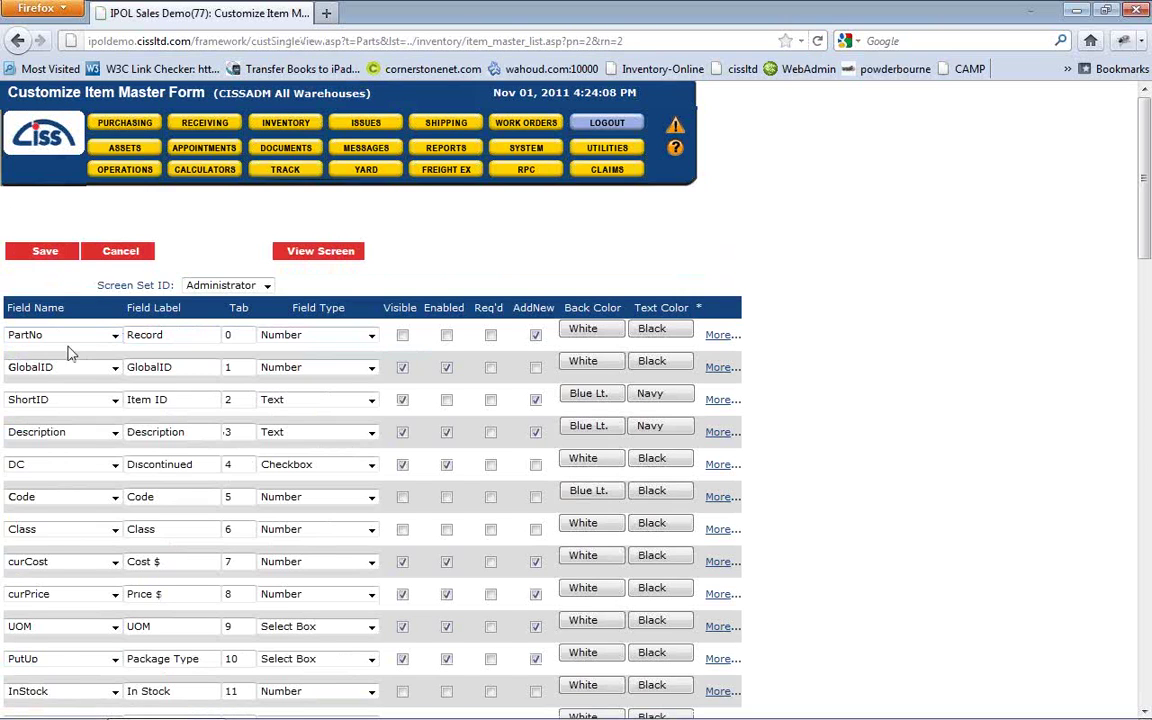
{"action": "left_click", "coordinate": [402, 367]}
{"action": "left_click", "coordinate": [41, 254]}
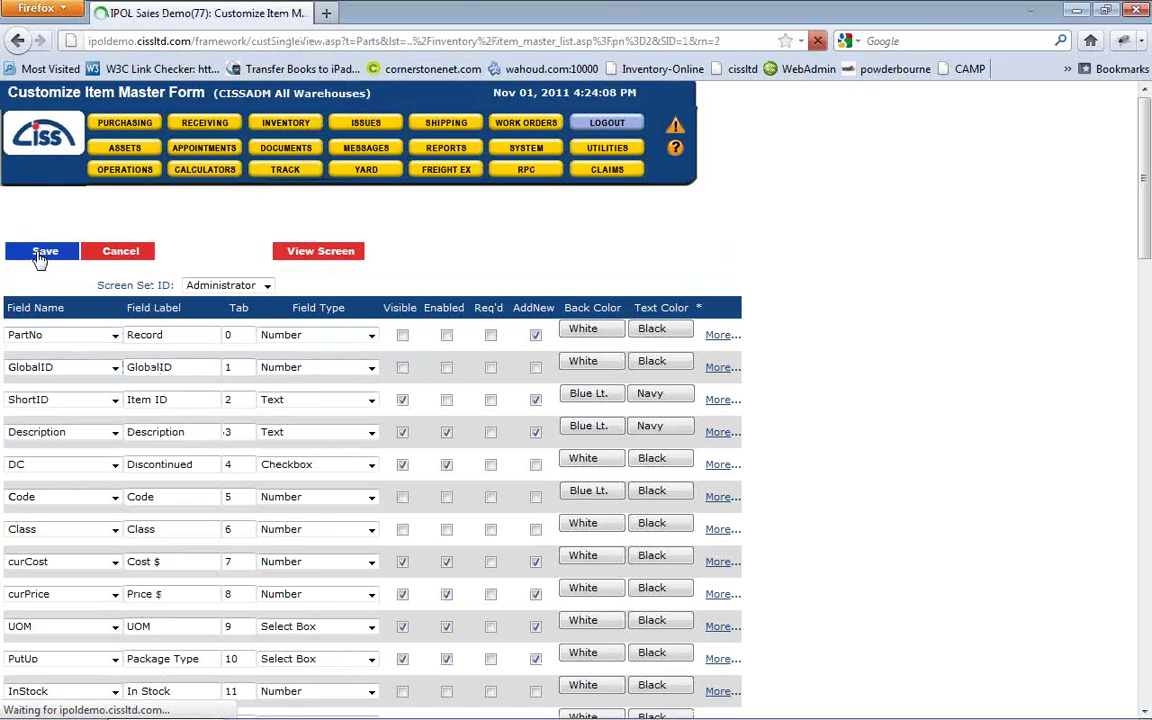
{"action": "left_click", "coordinate": [322, 254]}
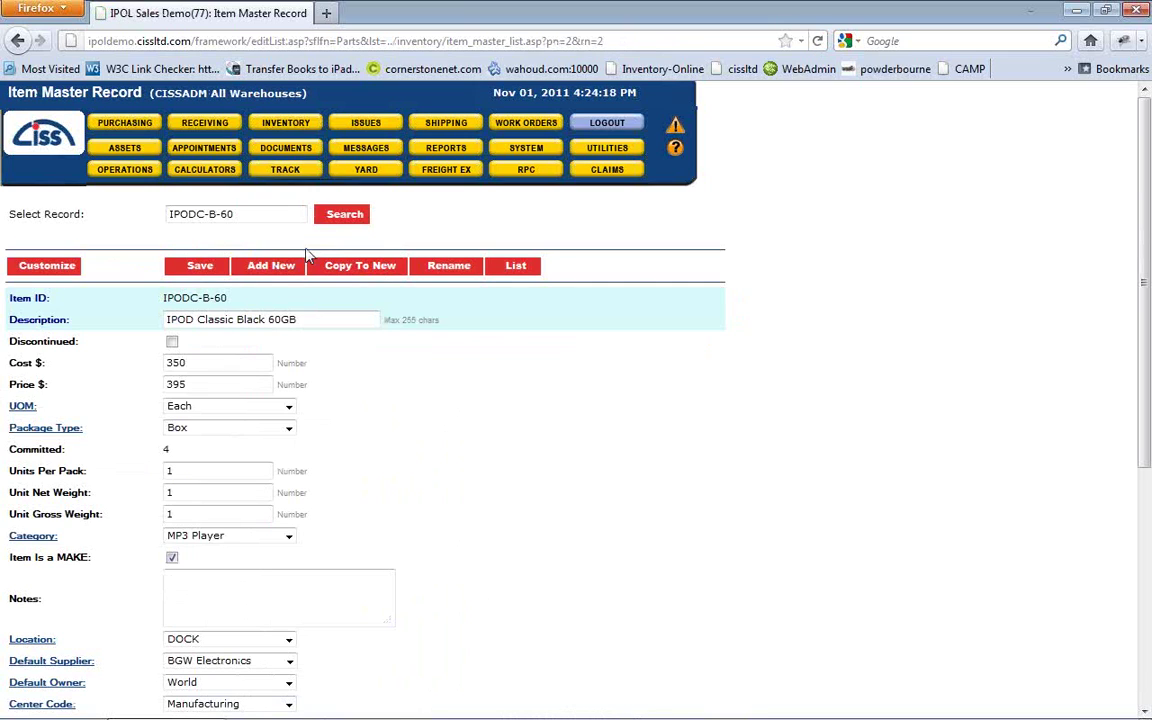
- Check the available screen sets in the form customization, keep Administrator and return to the item record
{"action": "left_click", "coordinate": [47, 267]}
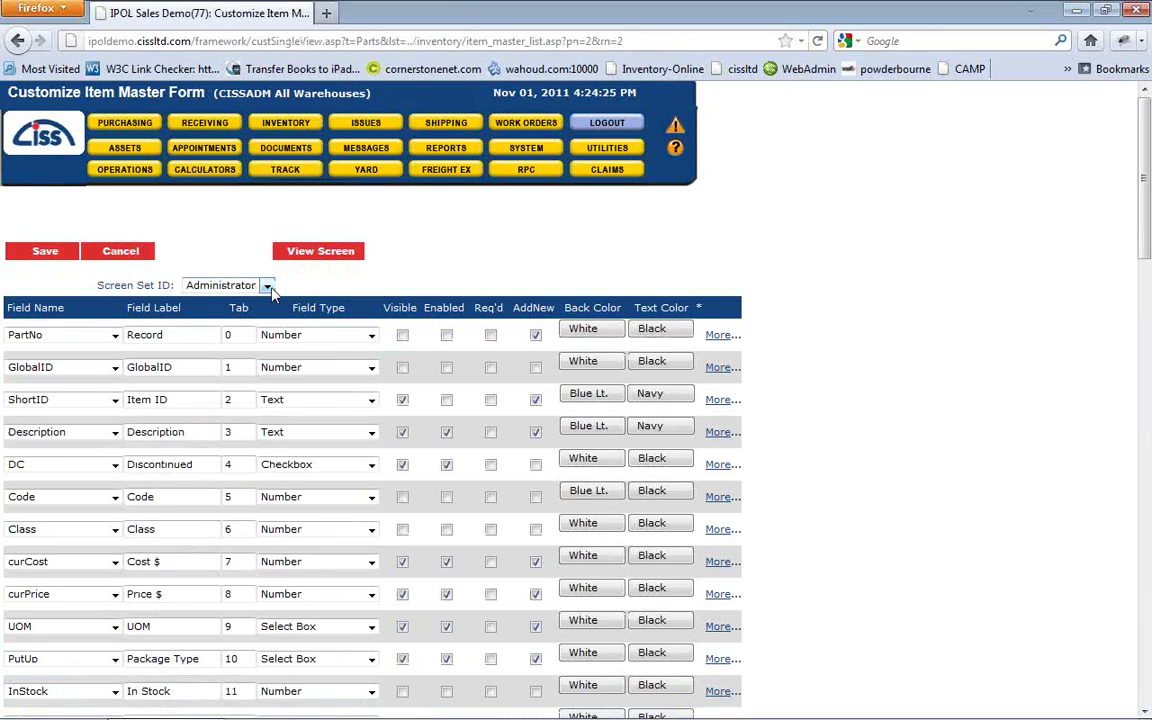
{"action": "left_click", "coordinate": [268, 286]}
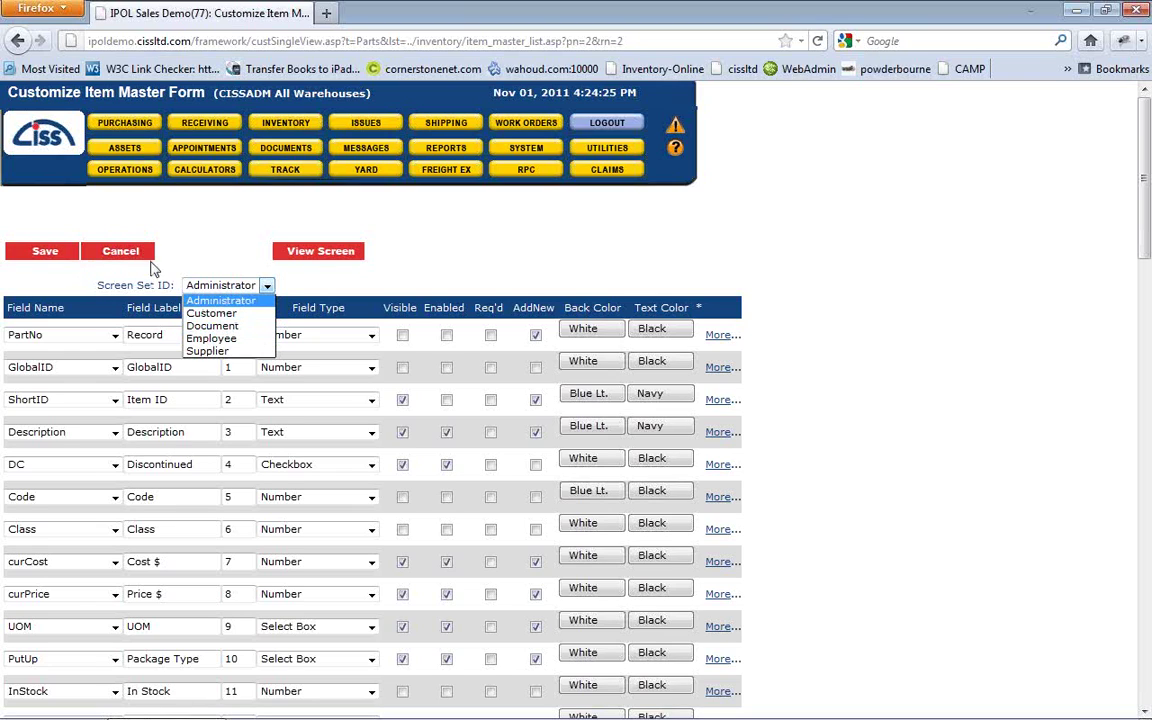
{"action": "left_click", "coordinate": [303, 258]}
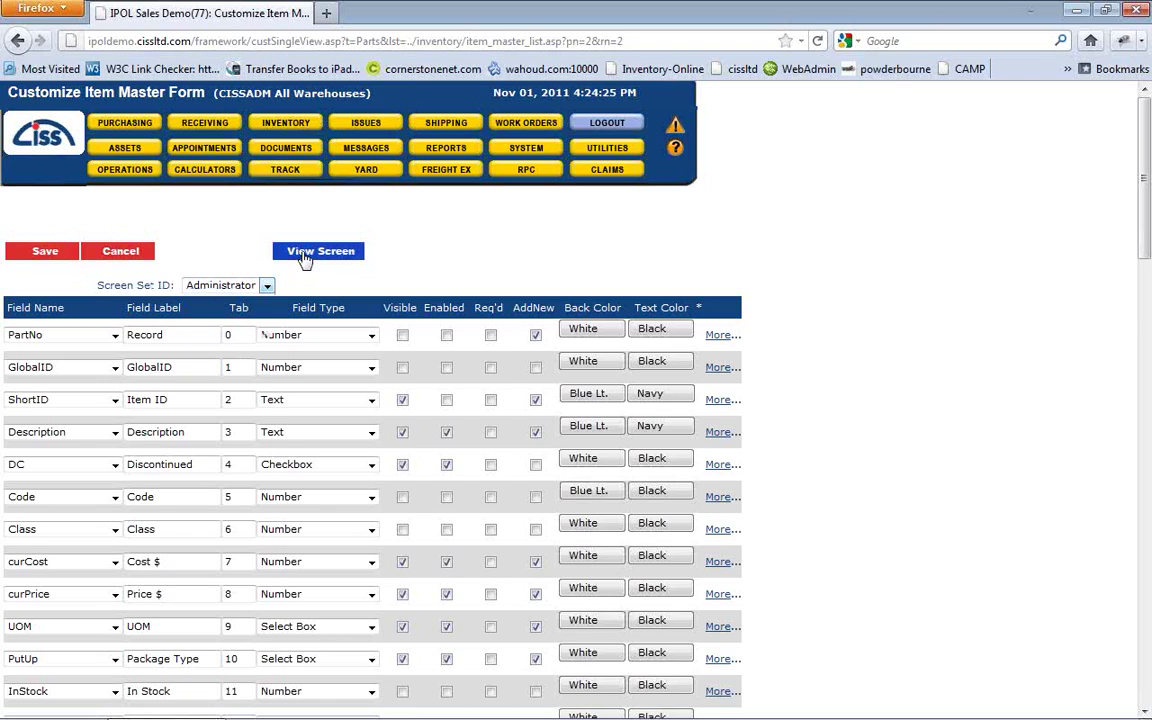
{"action": "left_click", "coordinate": [309, 258]}
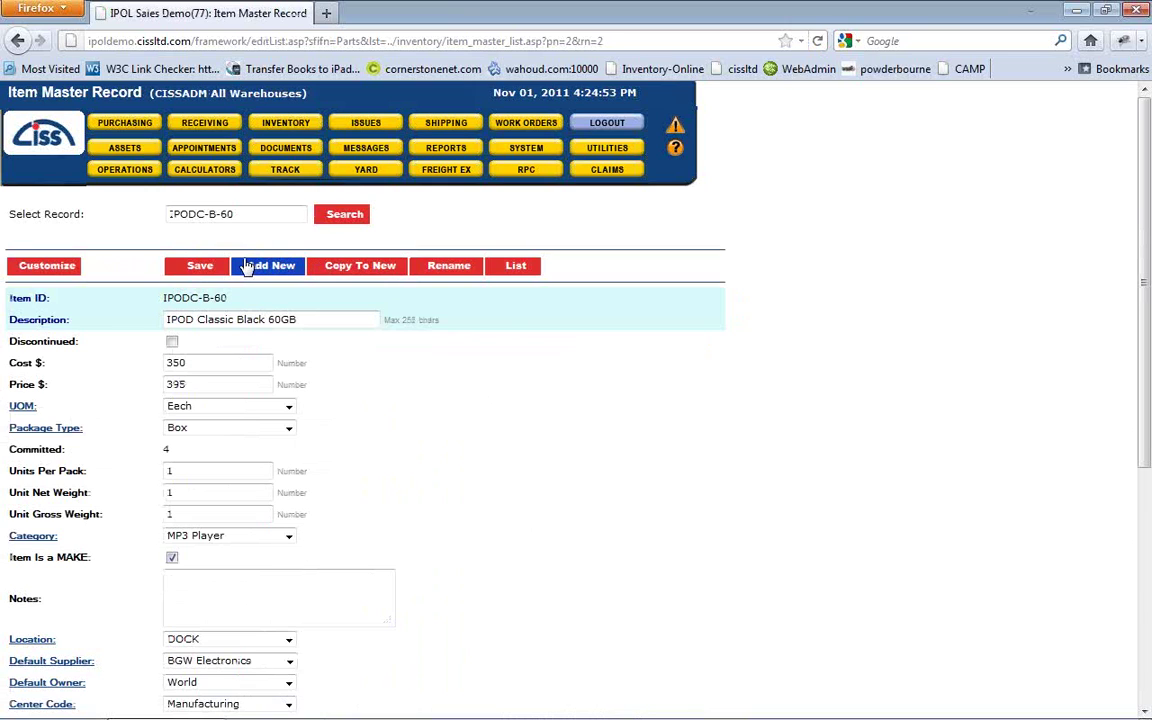
- From the item list, save item IPODC-W-60's assignment to both CISS Electronics Warehouse and CISS Manufacturing Facility, and return to the list
{"action": "left_click", "coordinate": [512, 270]}
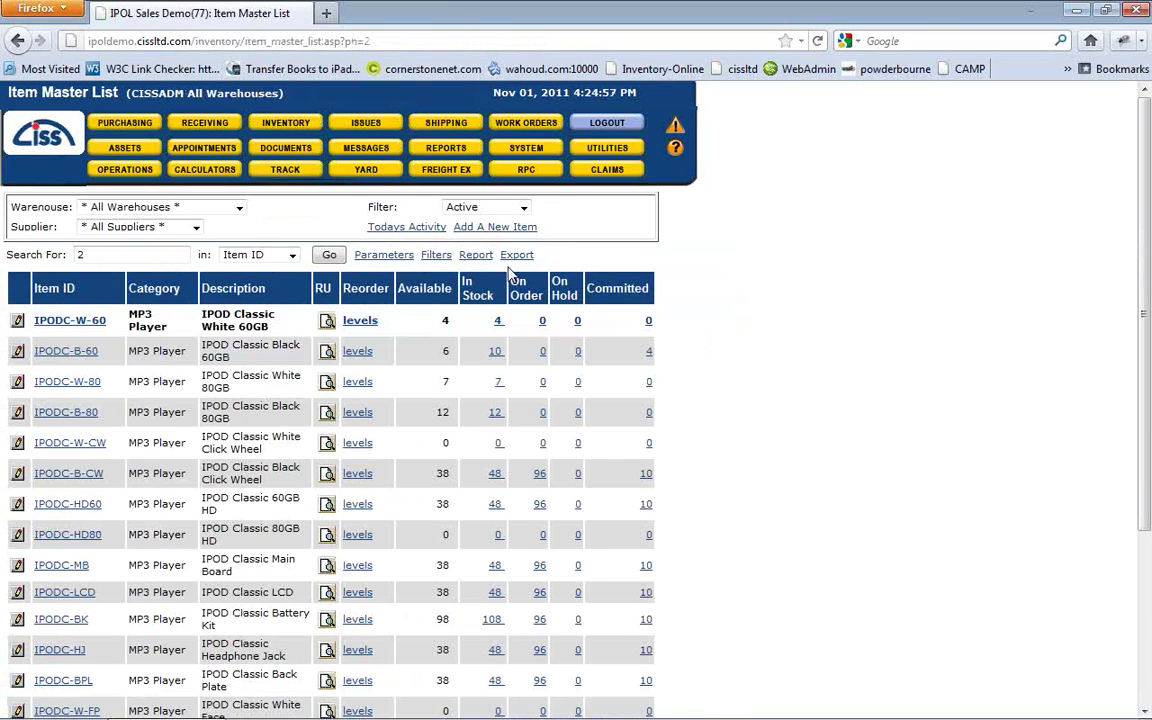
{"action": "left_click", "coordinate": [64, 321]}
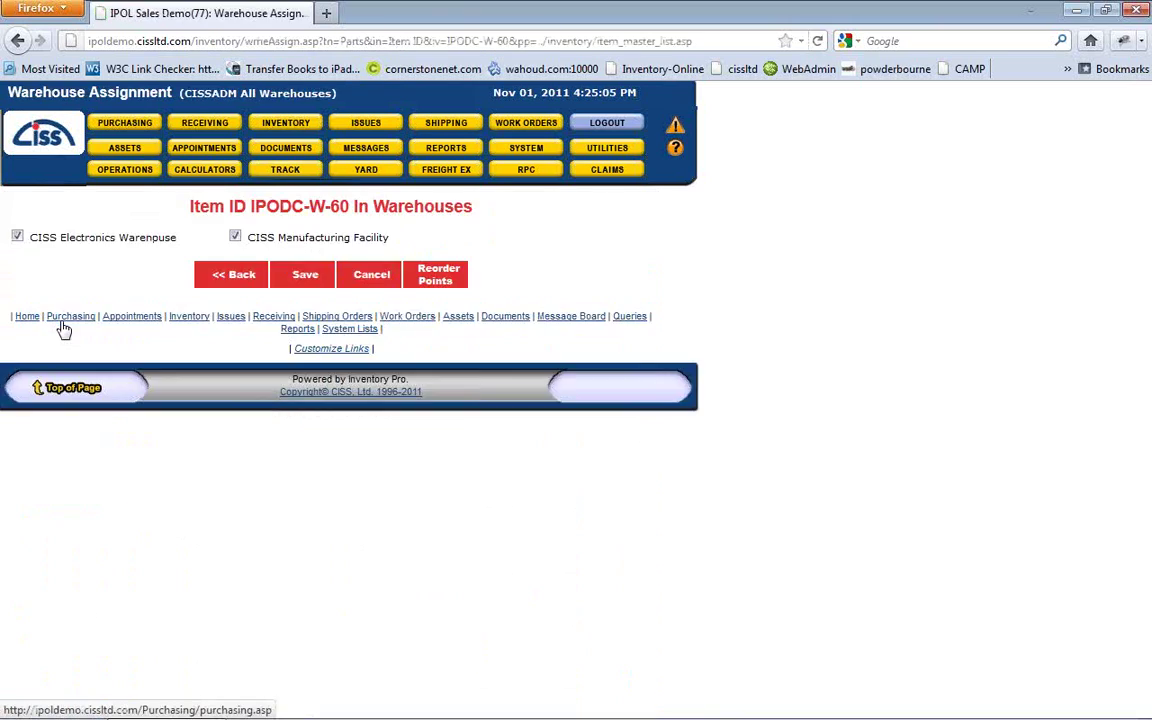
{"action": "left_click", "coordinate": [236, 238]}
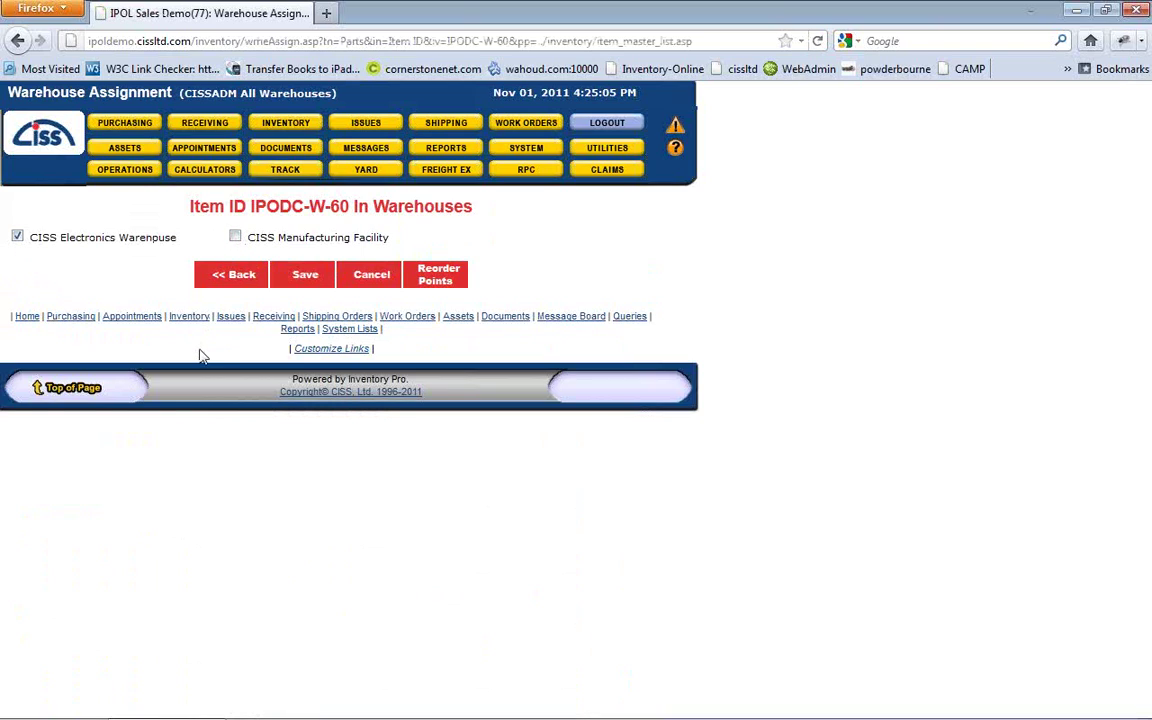
{"action": "left_click", "coordinate": [235, 237]}
{"action": "left_click", "coordinate": [305, 282]}
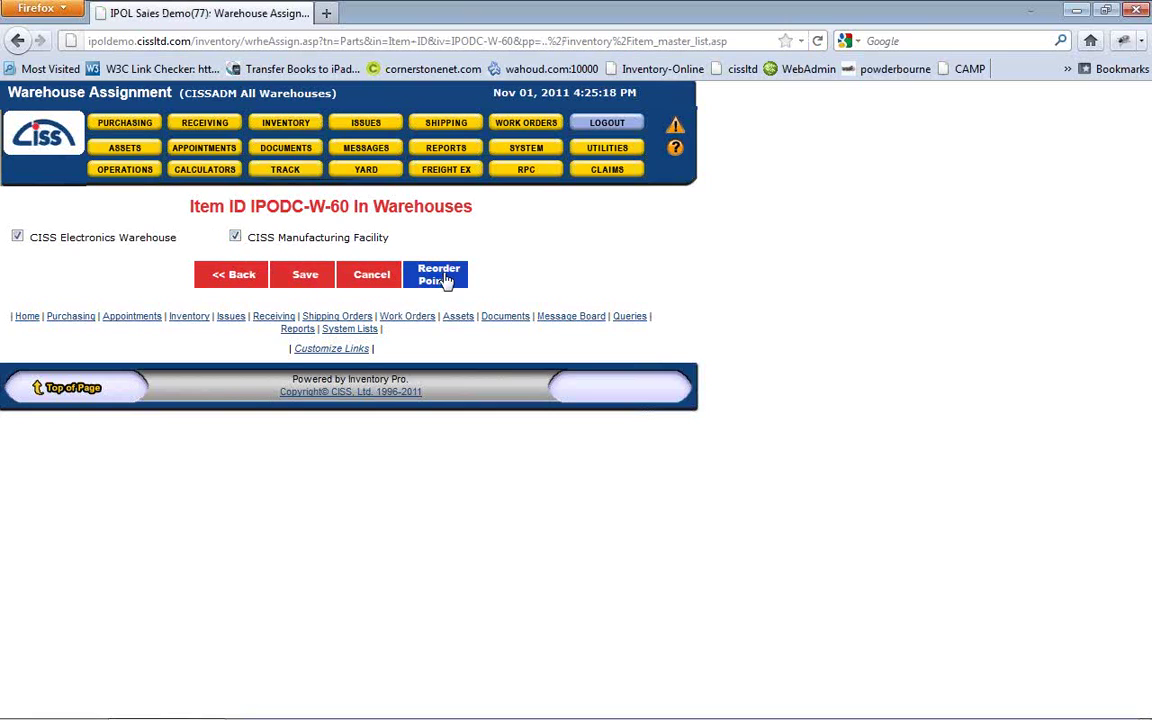
{"action": "left_click", "coordinate": [208, 276]}
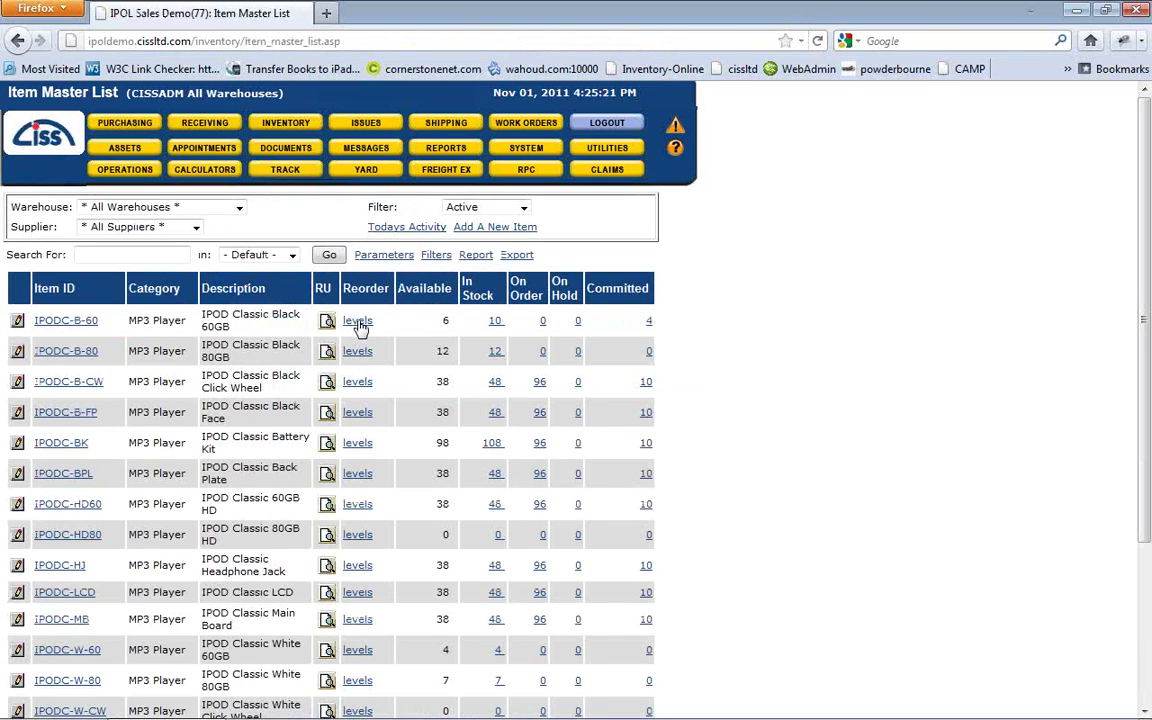
- Review the reorder points of item IPODC-B-60 for each warehouse and return to the item list
{"action": "left_click", "coordinate": [358, 322]}
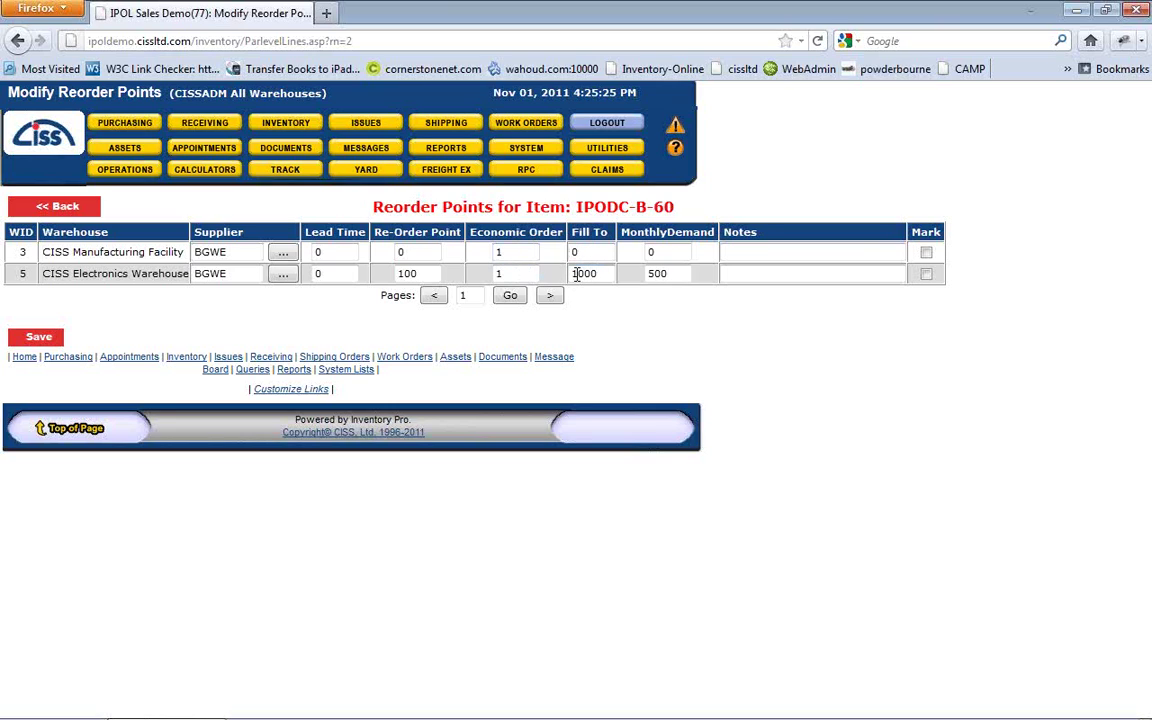
{"action": "left_click", "coordinate": [55, 212]}
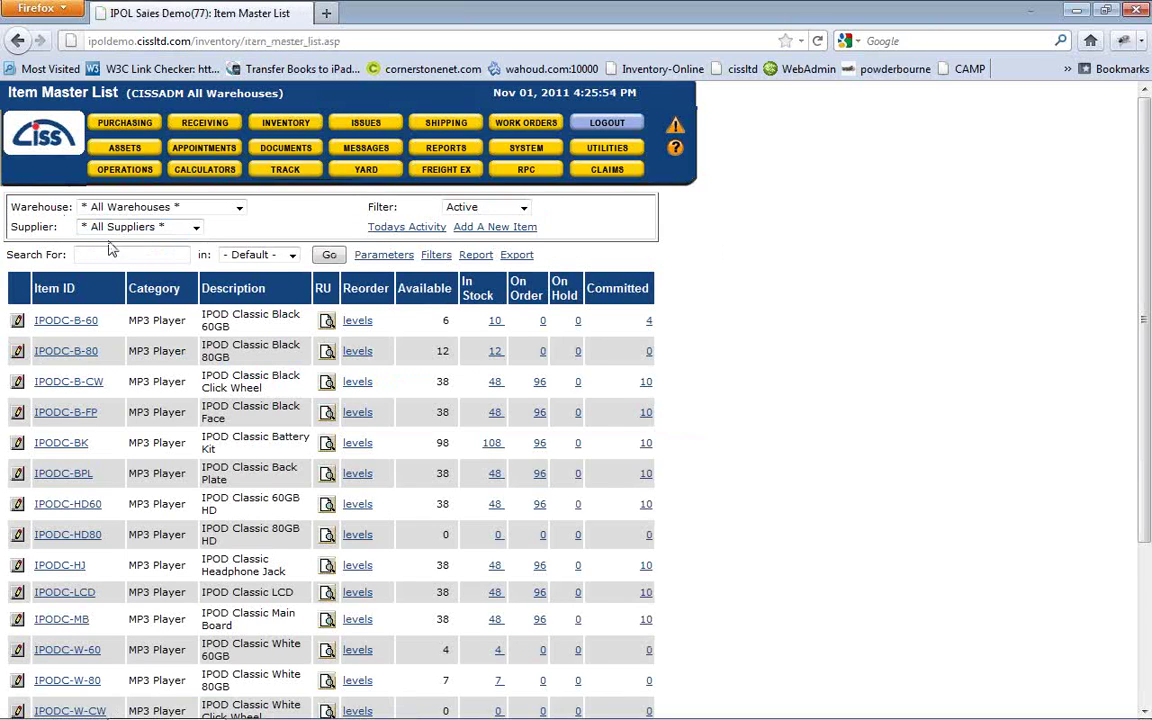
- Review the in-stock units of item IPODC-B-60 and its audit trail, returning to the item master list
{"action": "mouse_move", "coordinate": [122, 124]}
{"action": "left_click", "coordinate": [496, 322]}
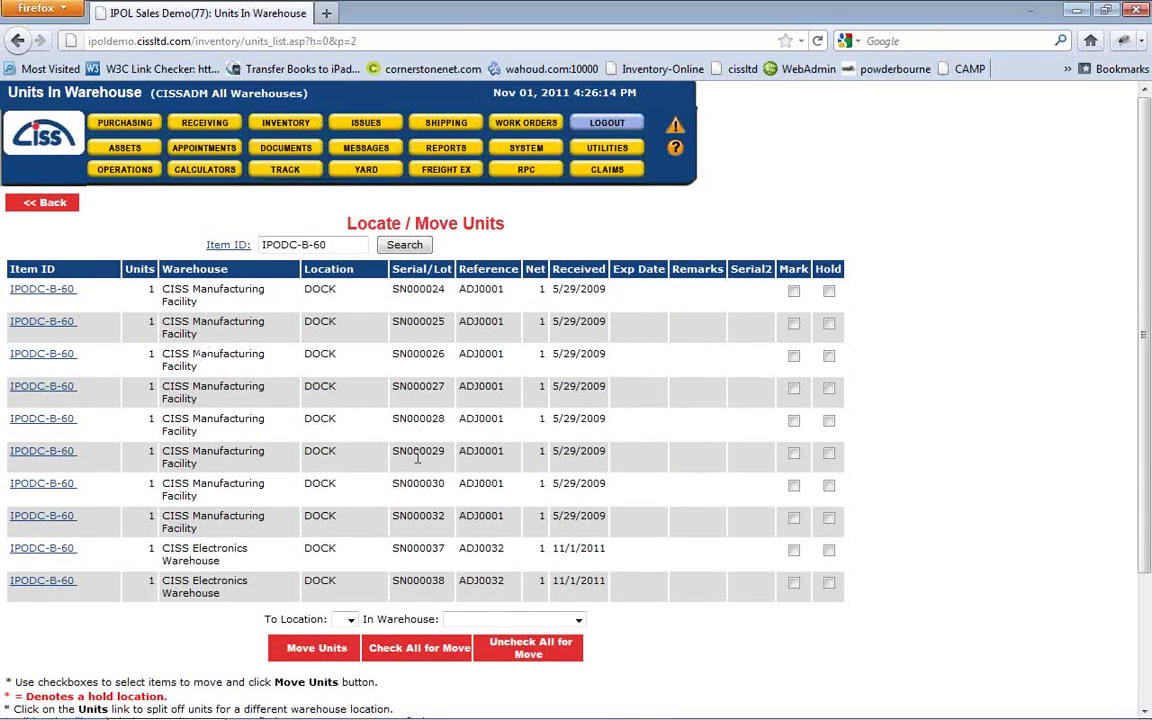
{"action": "left_click", "coordinate": [35, 205]}
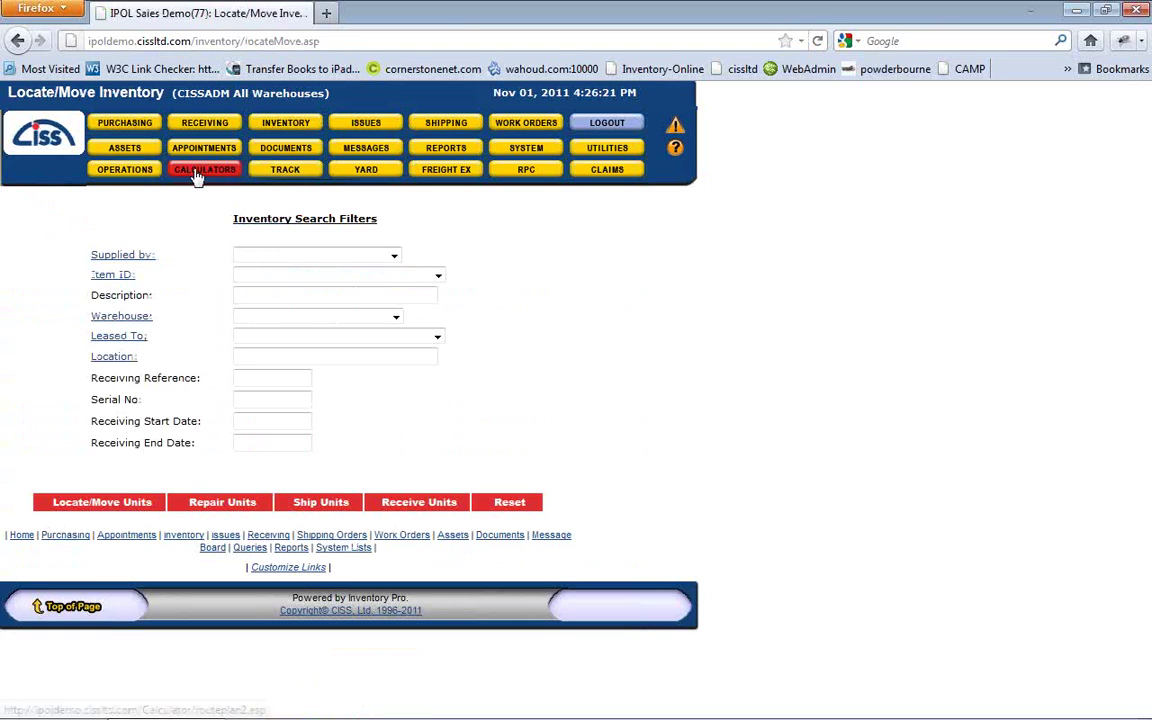
{"action": "mouse_move", "coordinate": [258, 120]}
{"action": "left_click", "coordinate": [343, 146]}
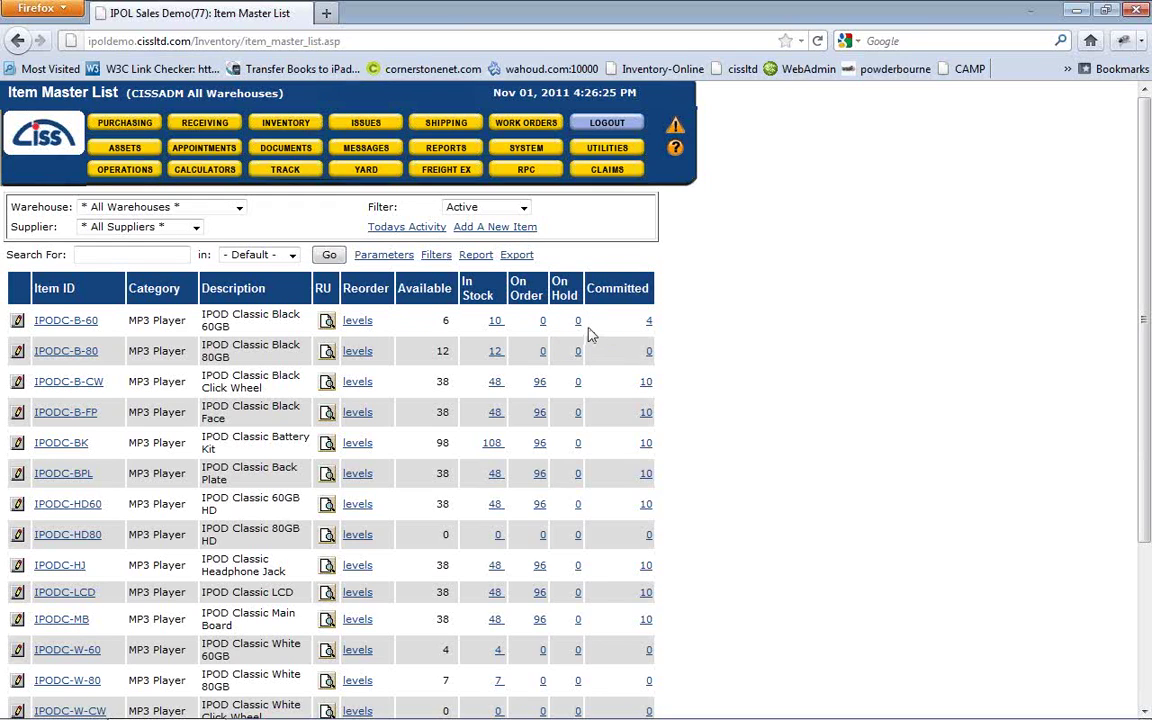
{"action": "left_click", "coordinate": [328, 322]}
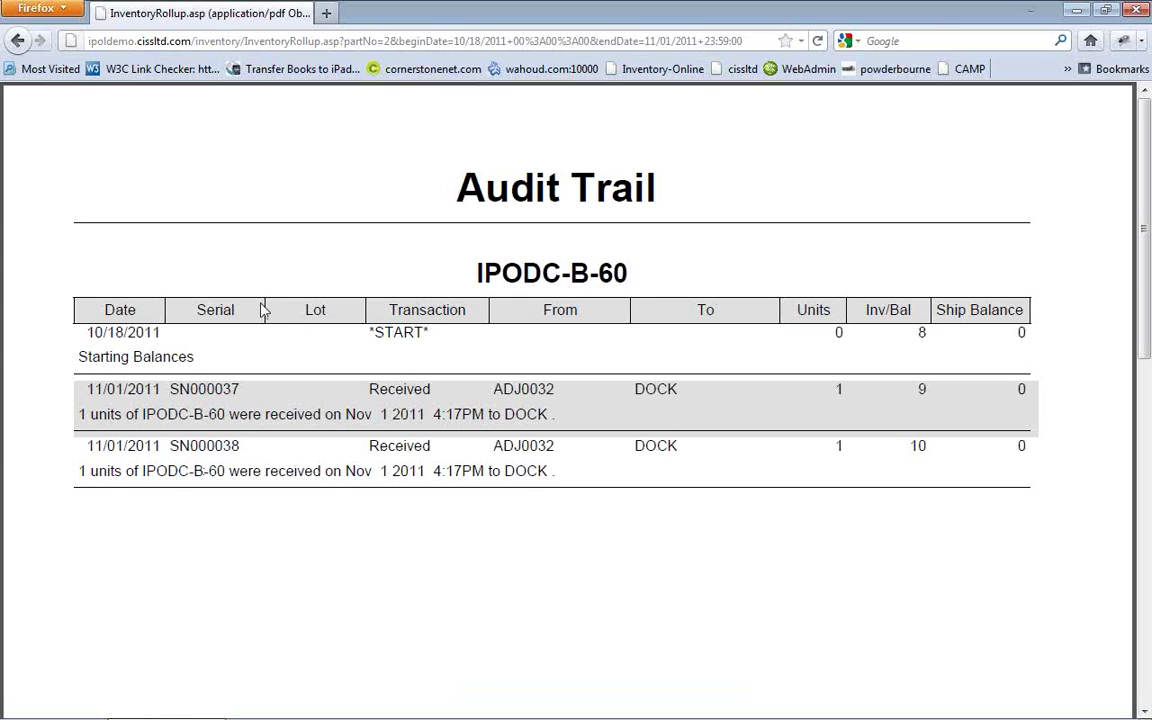
{"action": "left_click", "coordinate": [18, 42]}
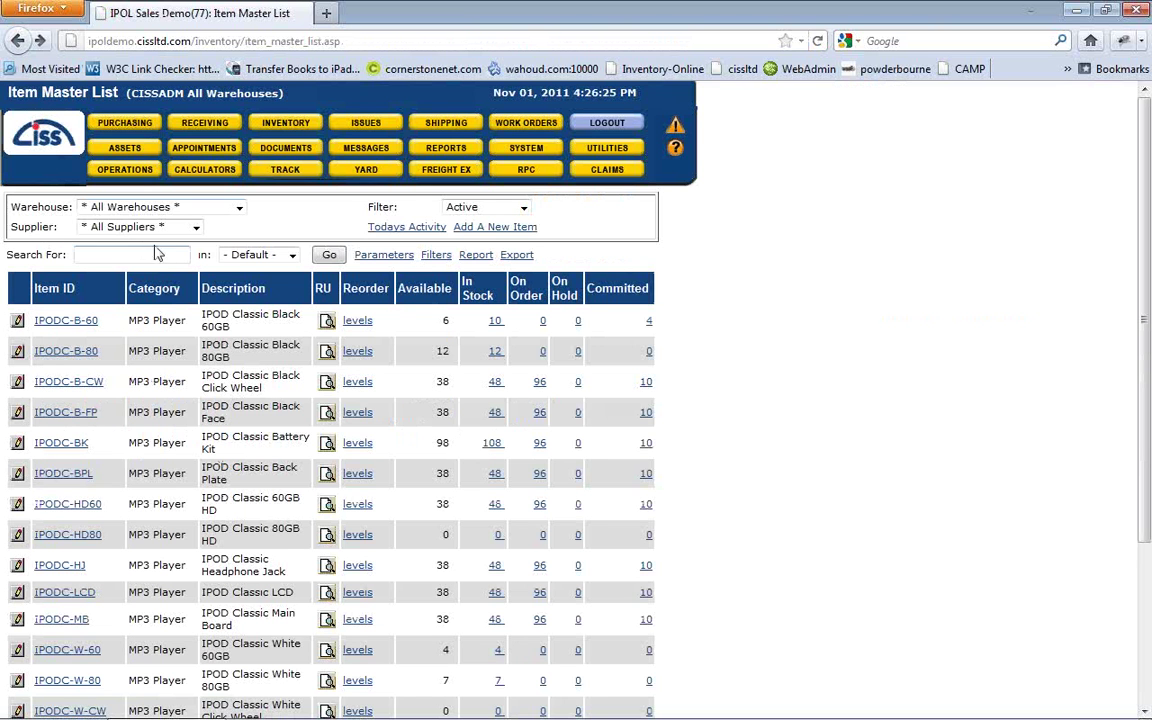
- Check the warehouse, supplier and status filter choices of the item list, keeping All Warehouses, All Suppliers and Active
{"action": "left_click", "coordinate": [239, 208]}
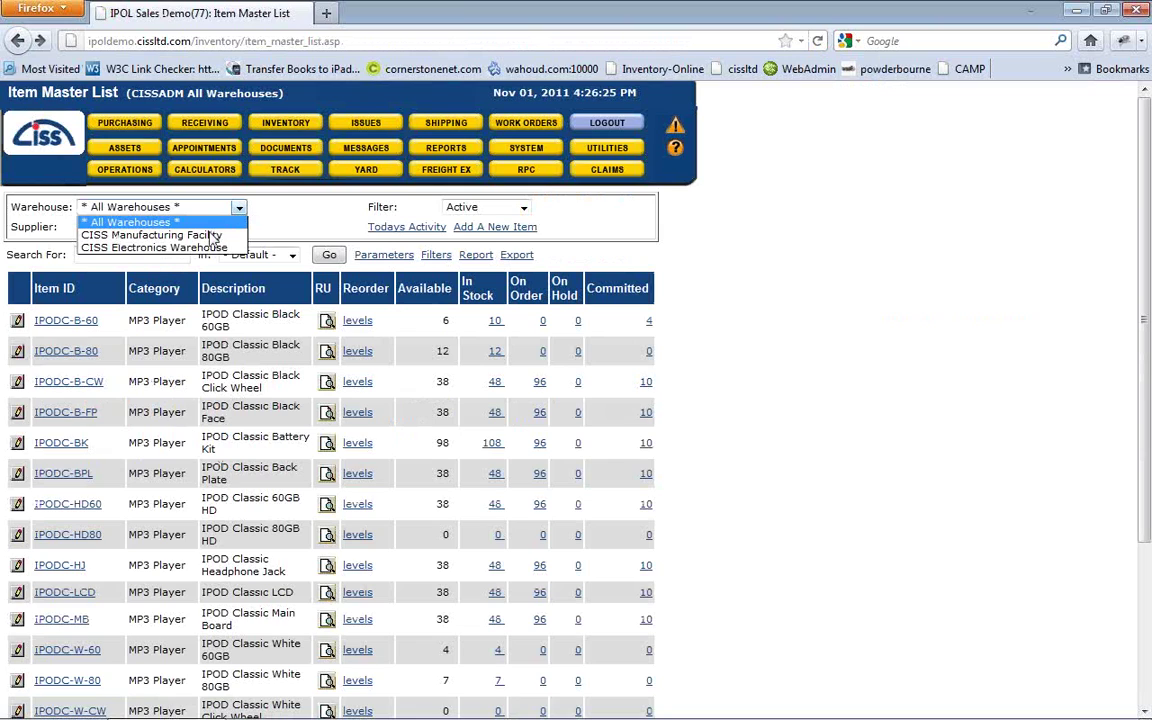
{"action": "left_click", "coordinate": [200, 221]}
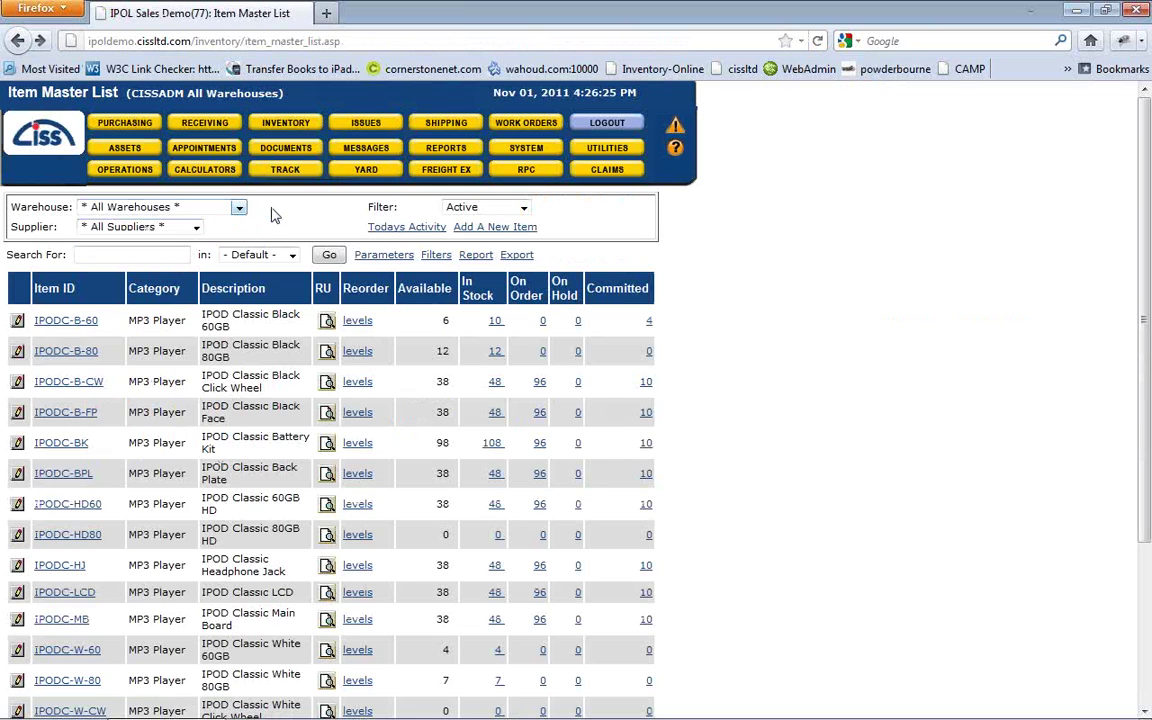
{"action": "left_click", "coordinate": [196, 227]}
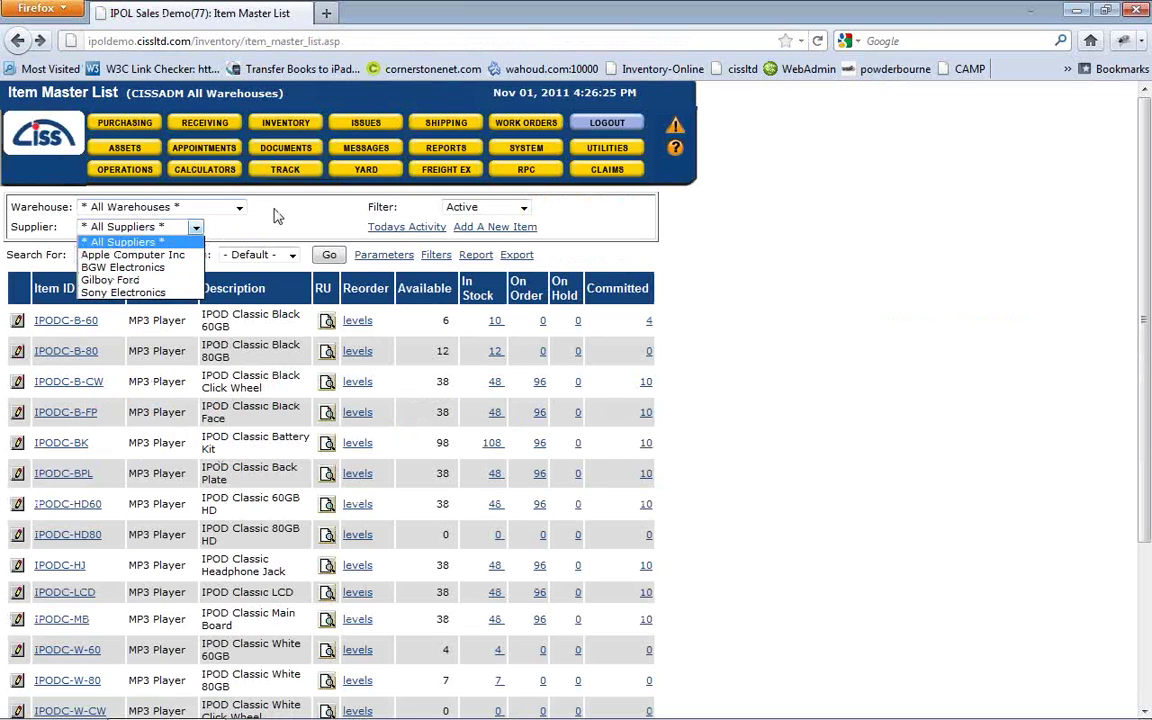
{"action": "left_click", "coordinate": [130, 241]}
{"action": "left_click", "coordinate": [523, 208]}
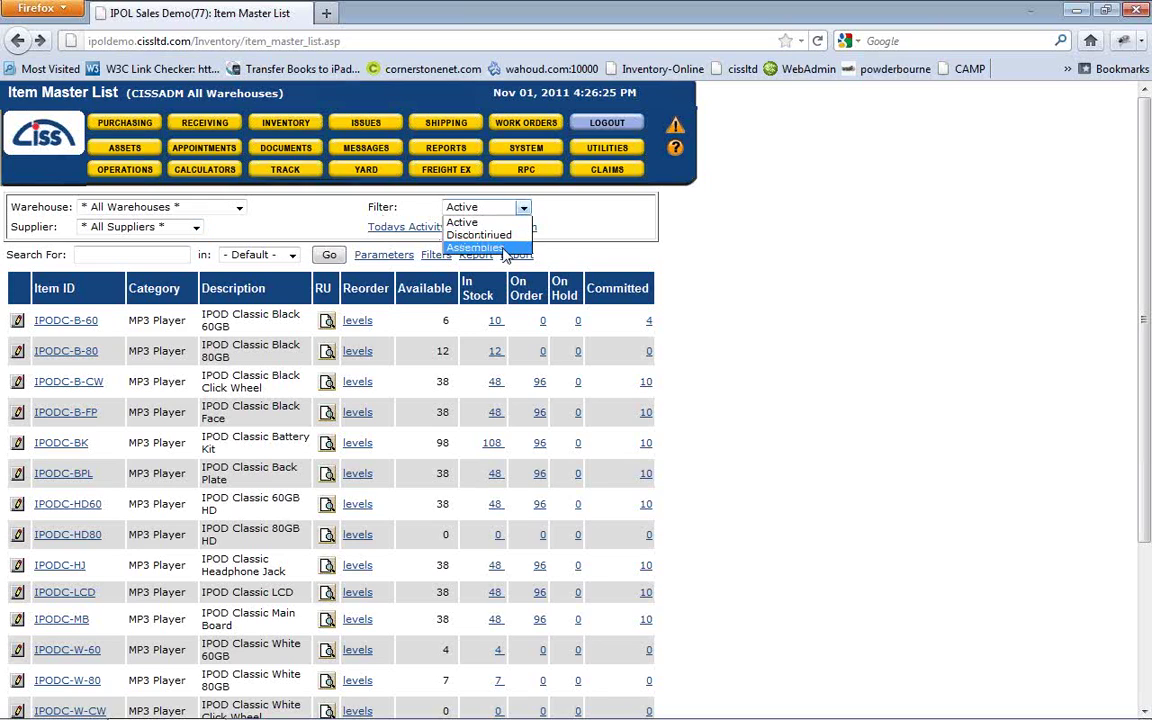
{"action": "left_click", "coordinate": [580, 213]}
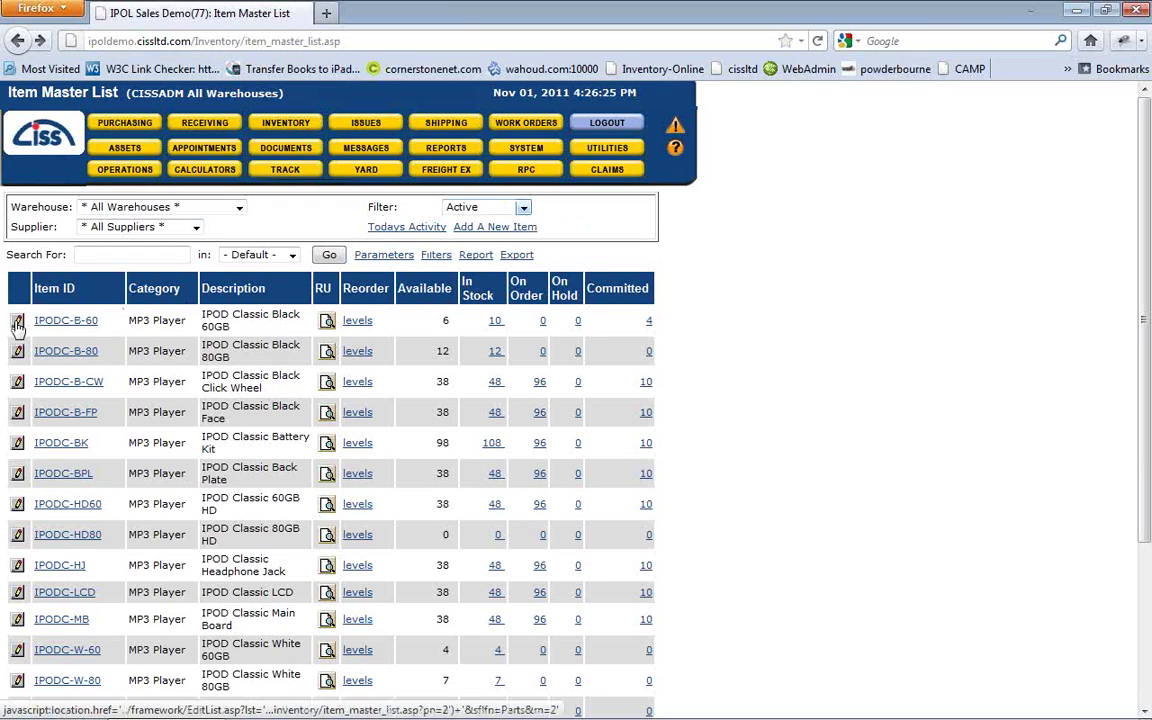
- Search the item master list for LCD% in the Item ID field
{"action": "left_click", "coordinate": [101, 254]}
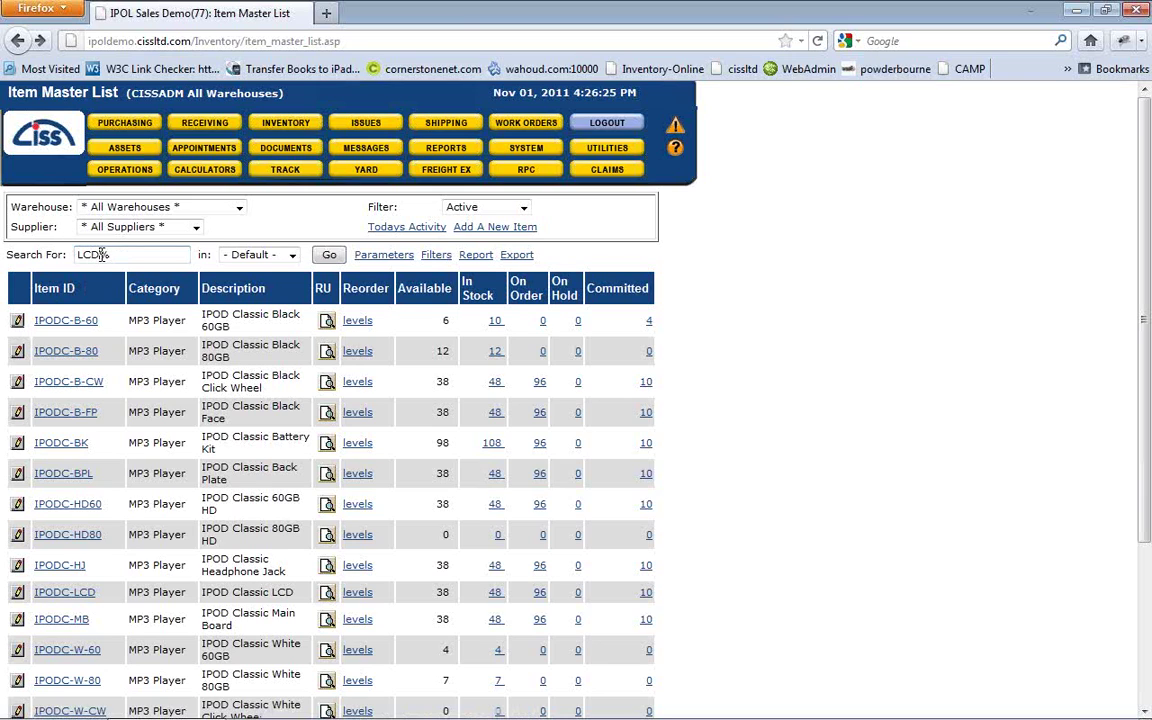
{"action": "left_click", "coordinate": [291, 254]}
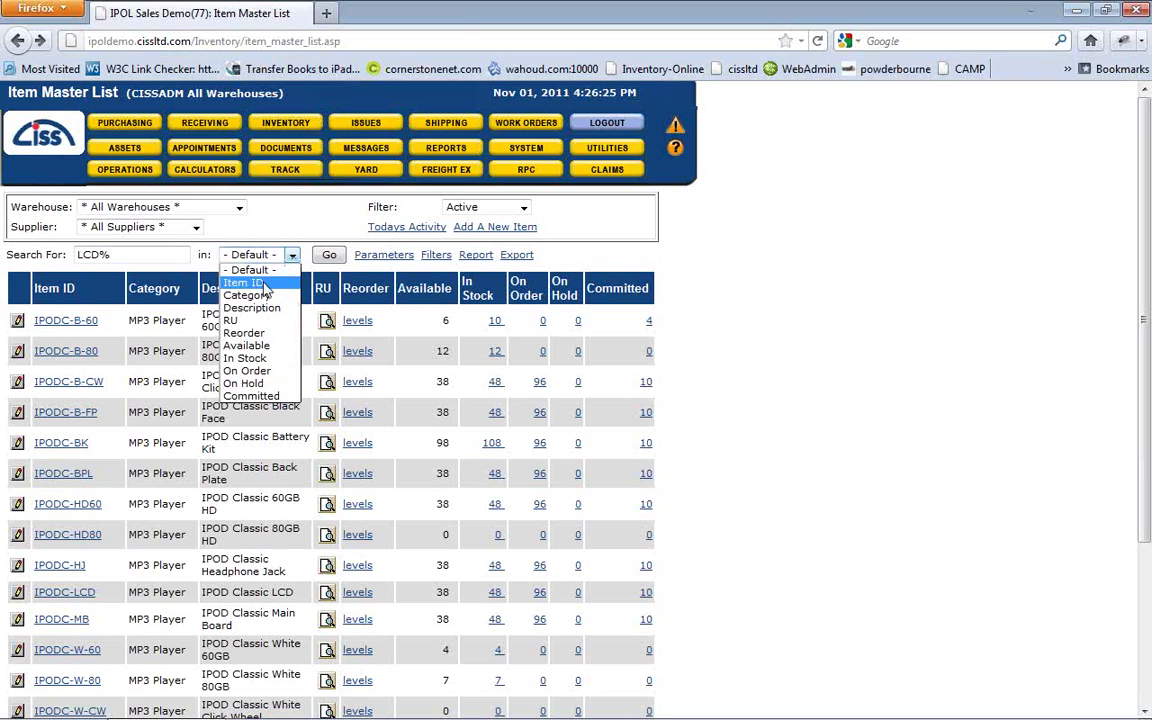
{"action": "left_click", "coordinate": [265, 286]}
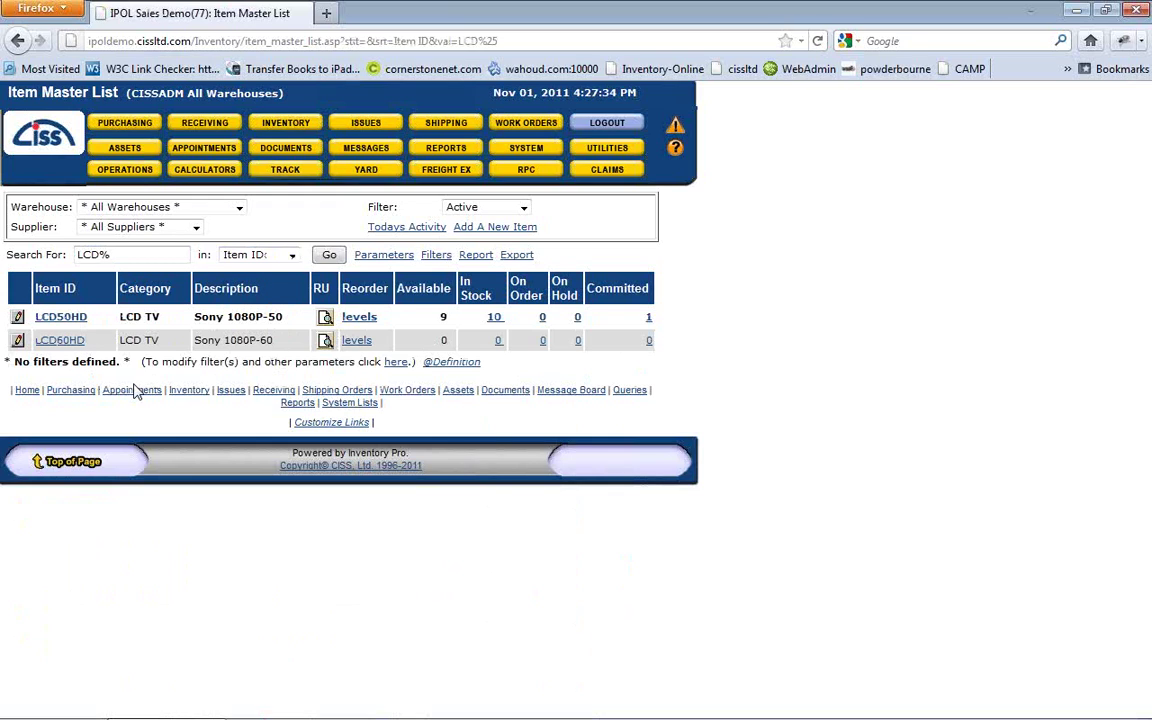
- Enter and save a direct receipt of two IPODC-B-60 units for CISS Electronics Warehouse
{"action": "left_click", "coordinate": [203, 131]}
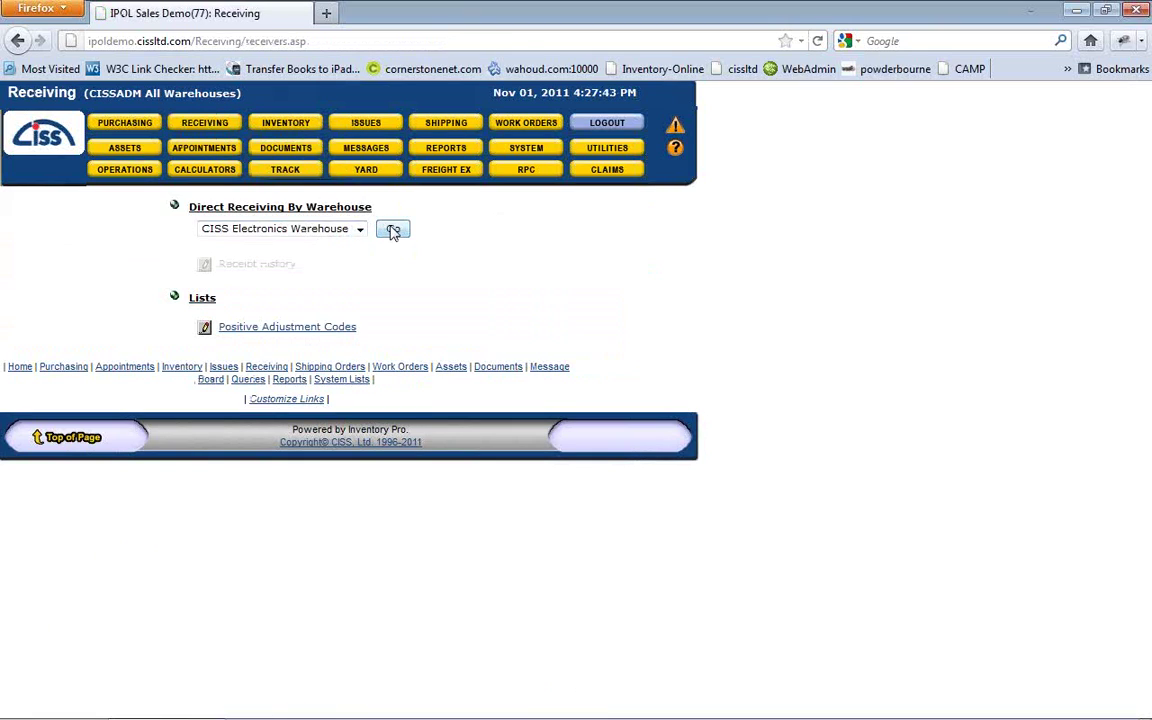
{"action": "left_click", "coordinate": [393, 231]}
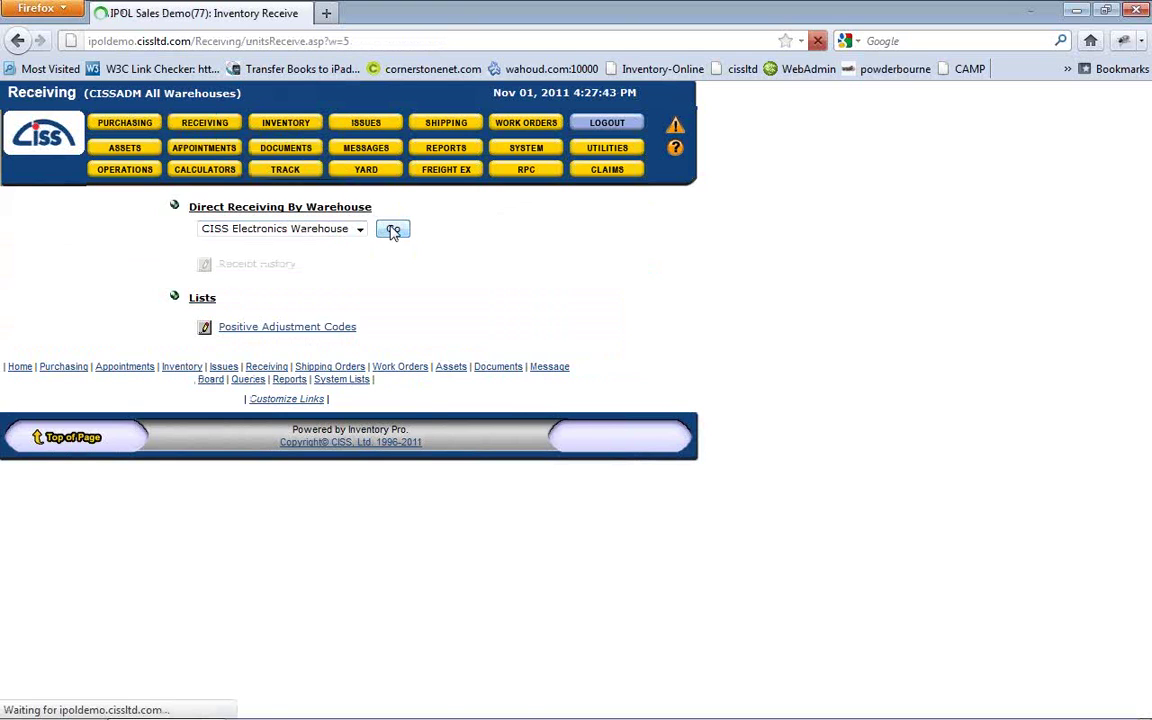
{"action": "left_click", "coordinate": [130, 287]}
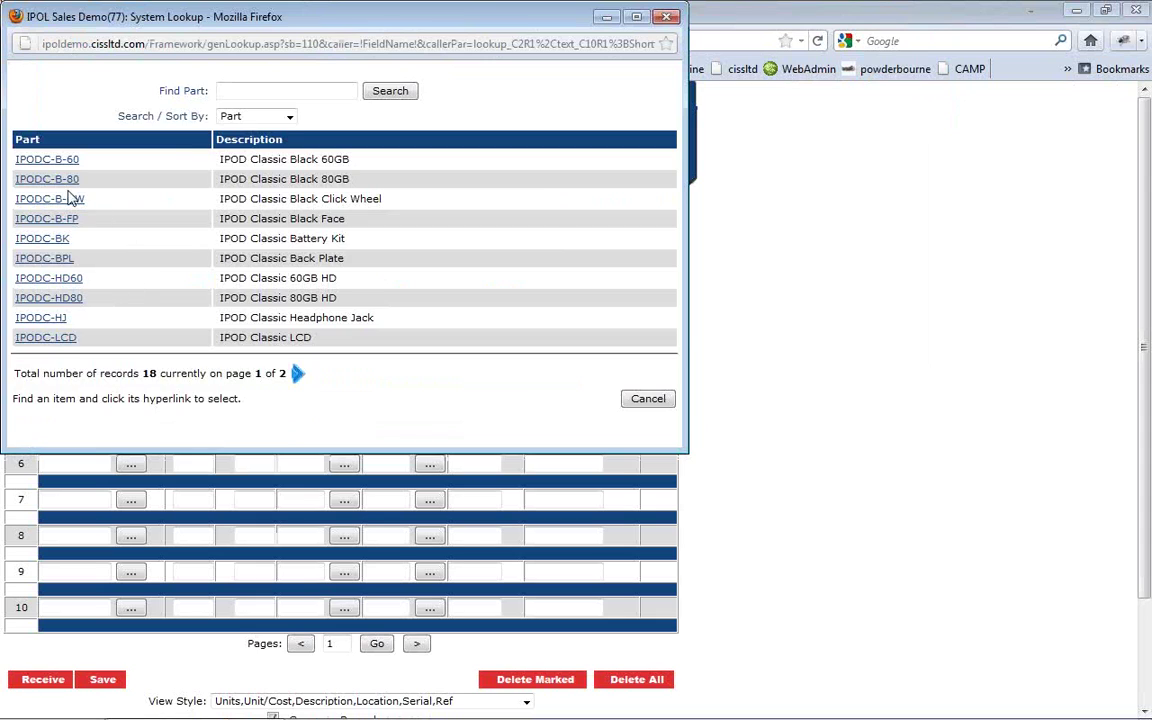
{"action": "left_click", "coordinate": [44, 159]}
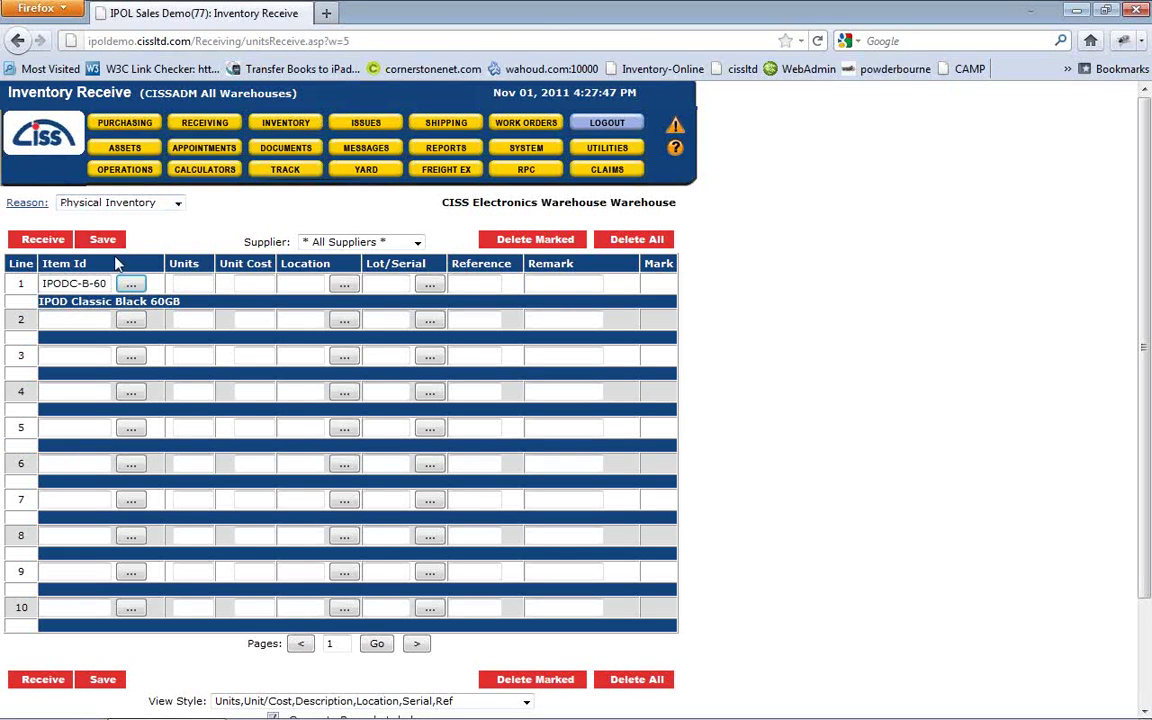
{"action": "left_click", "coordinate": [188, 284]}
{"action": "left_click", "coordinate": [103, 244]}
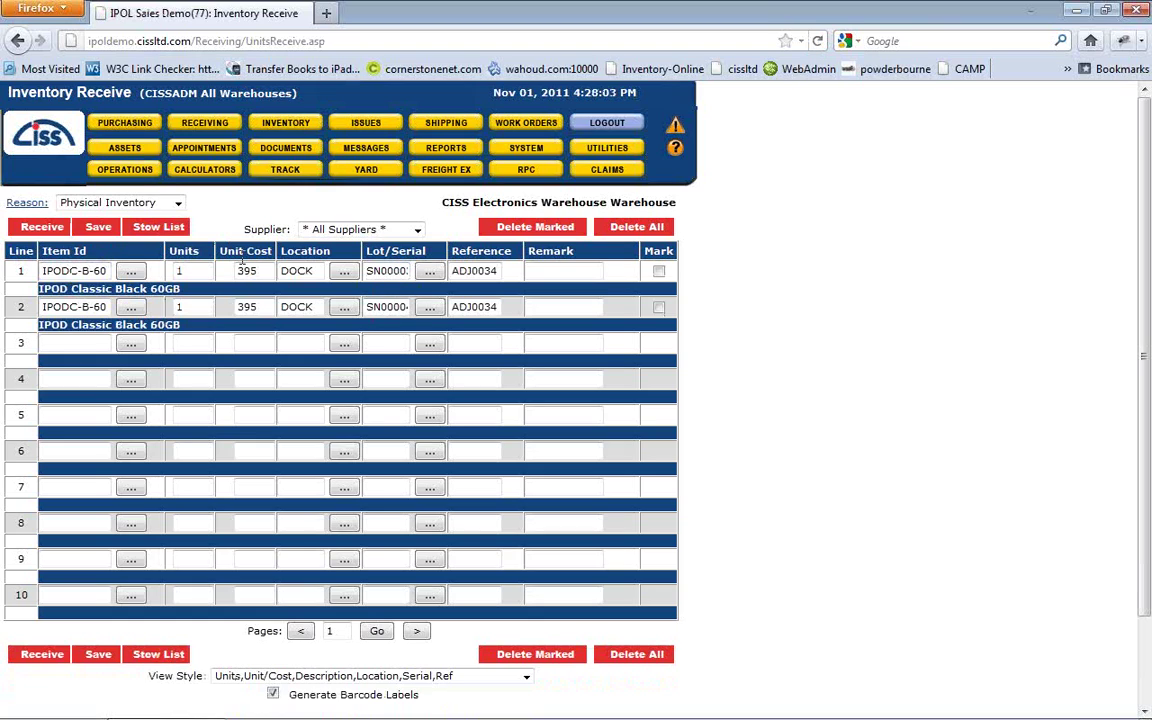
- Check the stow list of the saved receipt, return to the receiving form and receive the items
{"action": "left_click", "coordinate": [158, 229]}
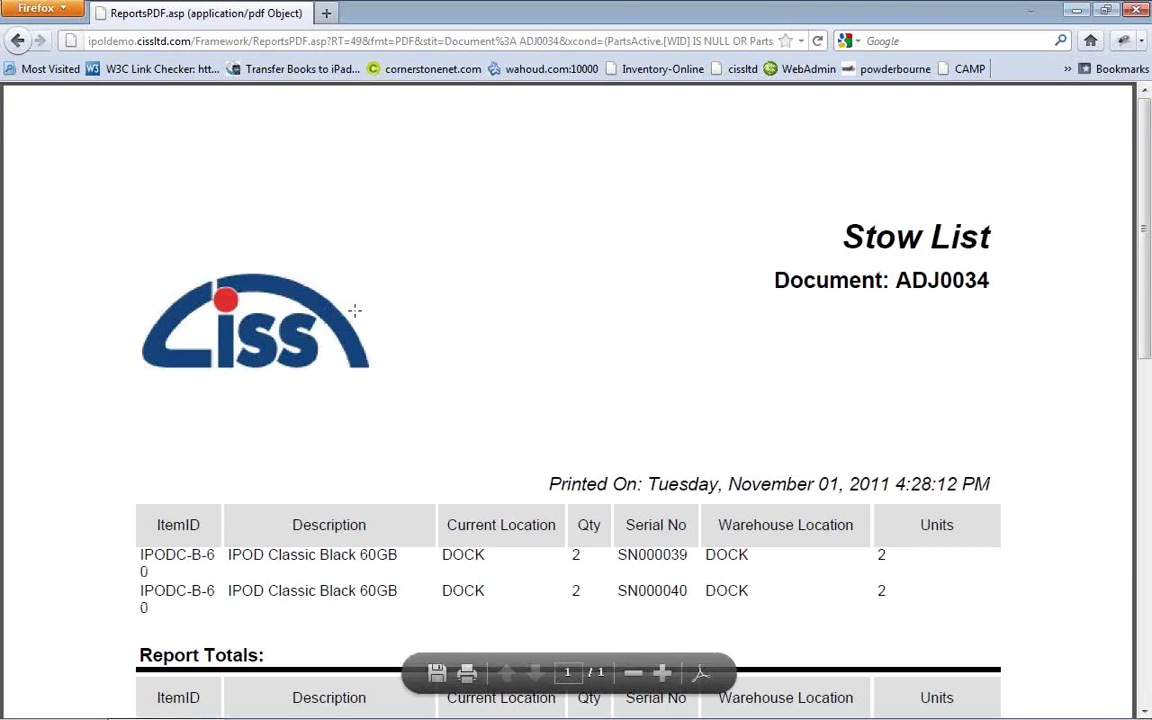
{"action": "scroll", "coordinate": [406, 327], "scroll_direction": "down", "scroll_amount": 5}
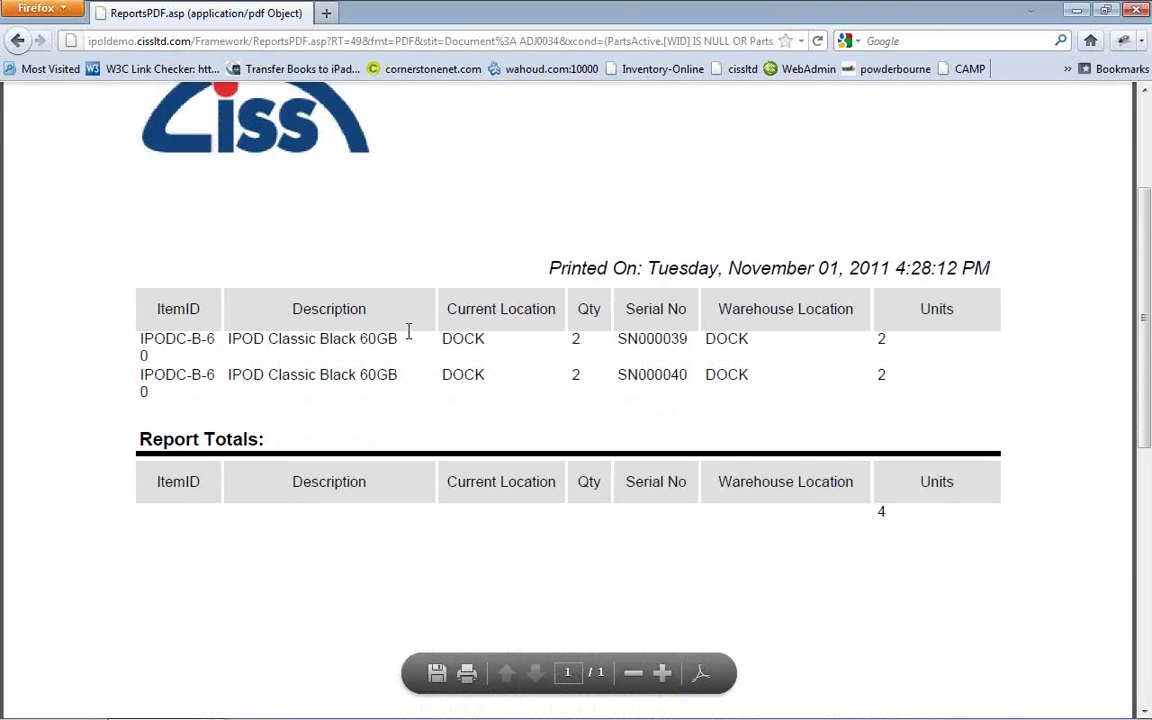
{"action": "left_click", "coordinate": [20, 41]}
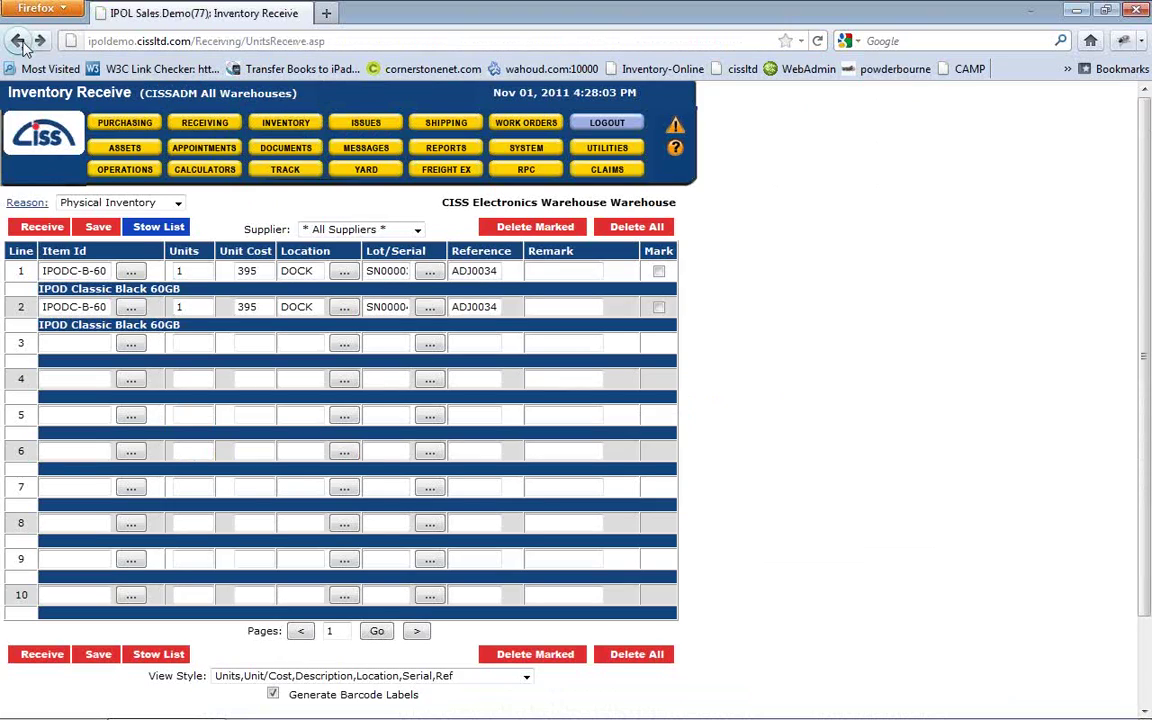
{"action": "left_click", "coordinate": [42, 228]}
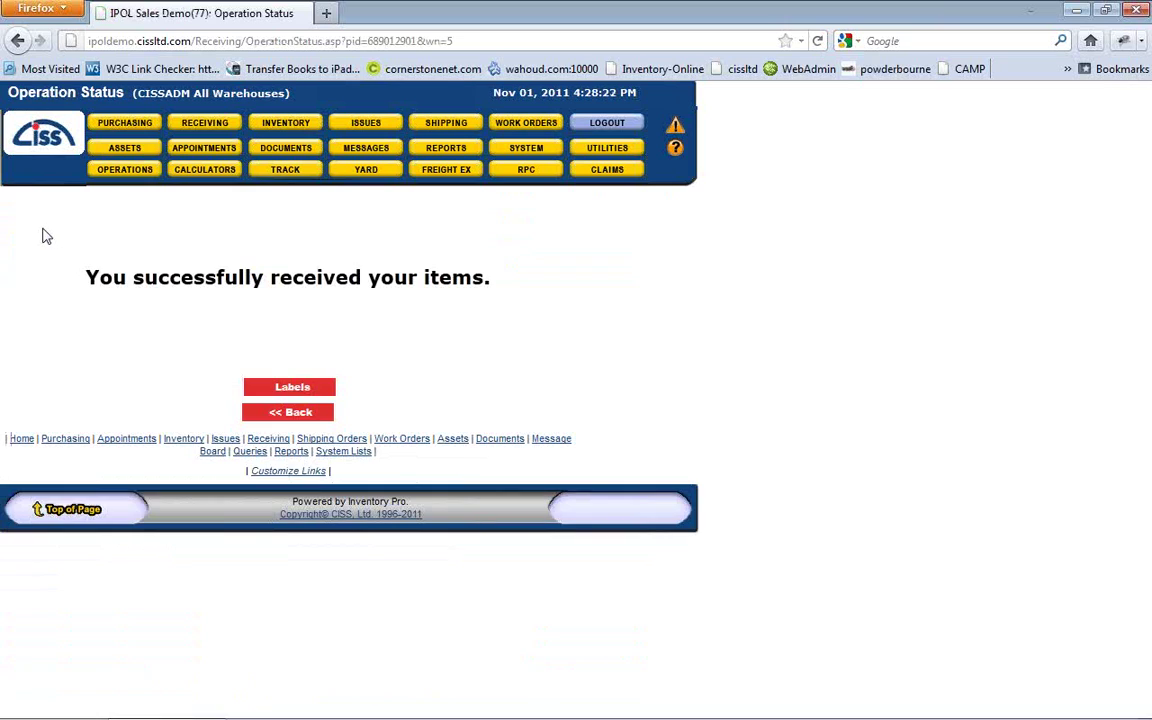
- Examine the item ID, description, serial, receiving date, reference and warehouse on the received items' barcode label, and return to Receiving
{"action": "left_click", "coordinate": [295, 390]}
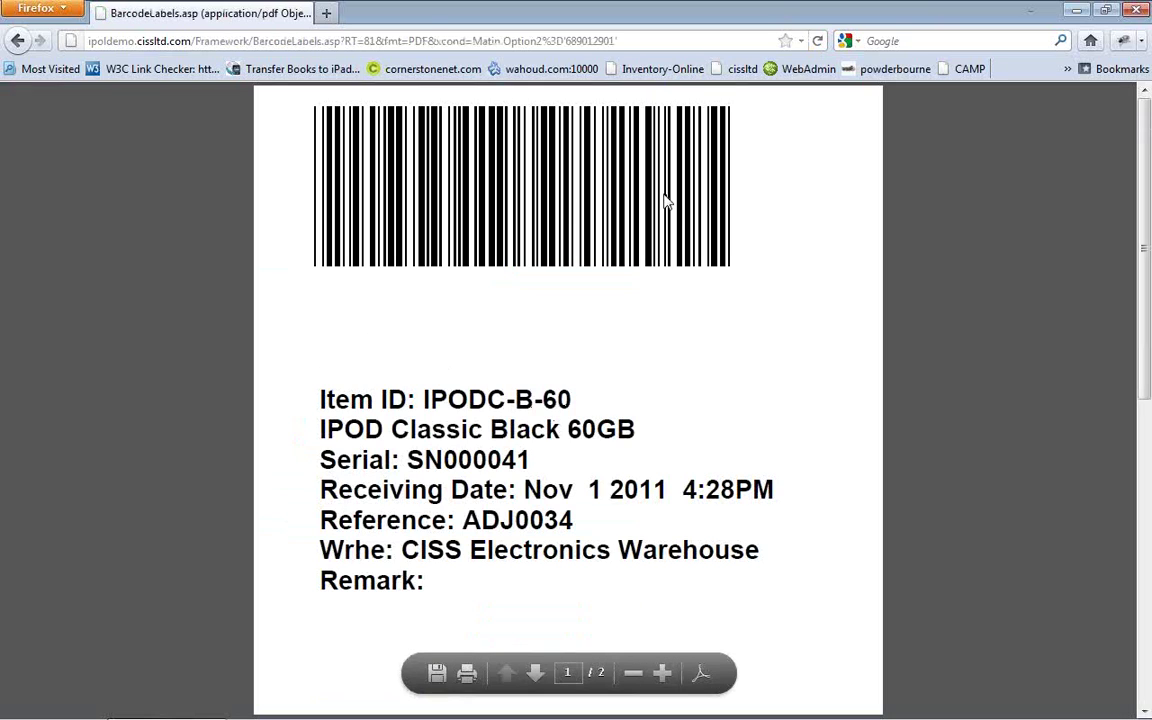
{"action": "left_click_drag", "start_coordinate": [612, 393], "coordinate": [424, 396]}
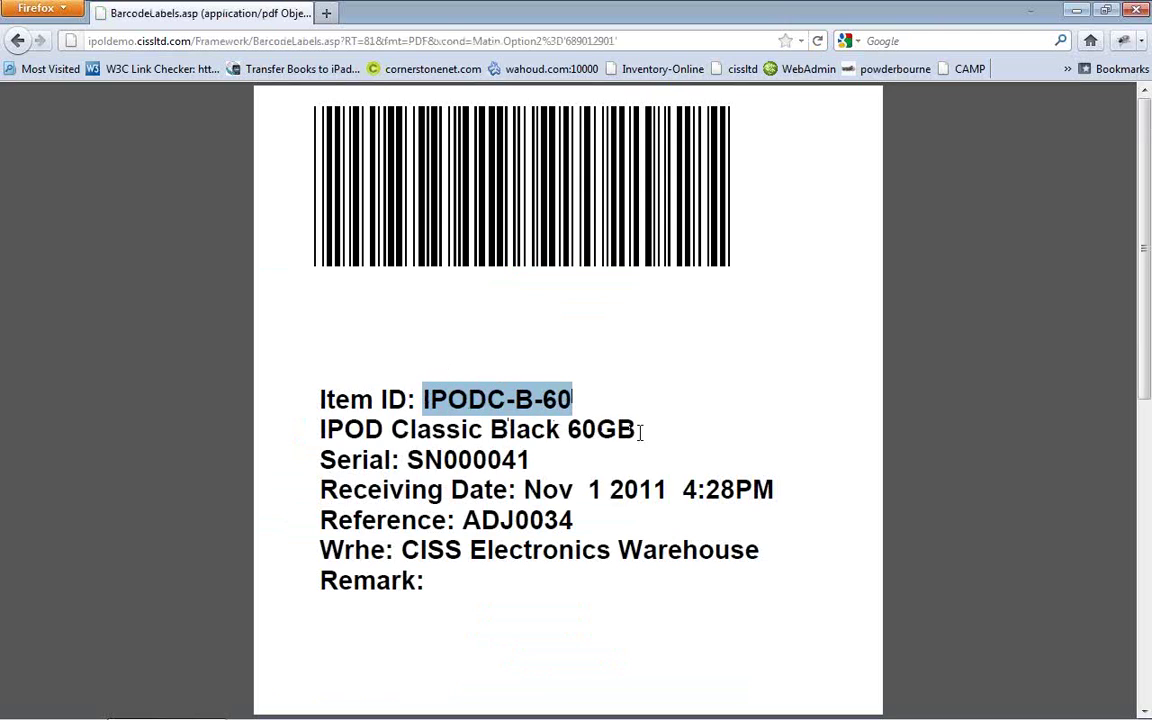
{"action": "left_click_drag", "start_coordinate": [640, 432], "coordinate": [314, 432]}
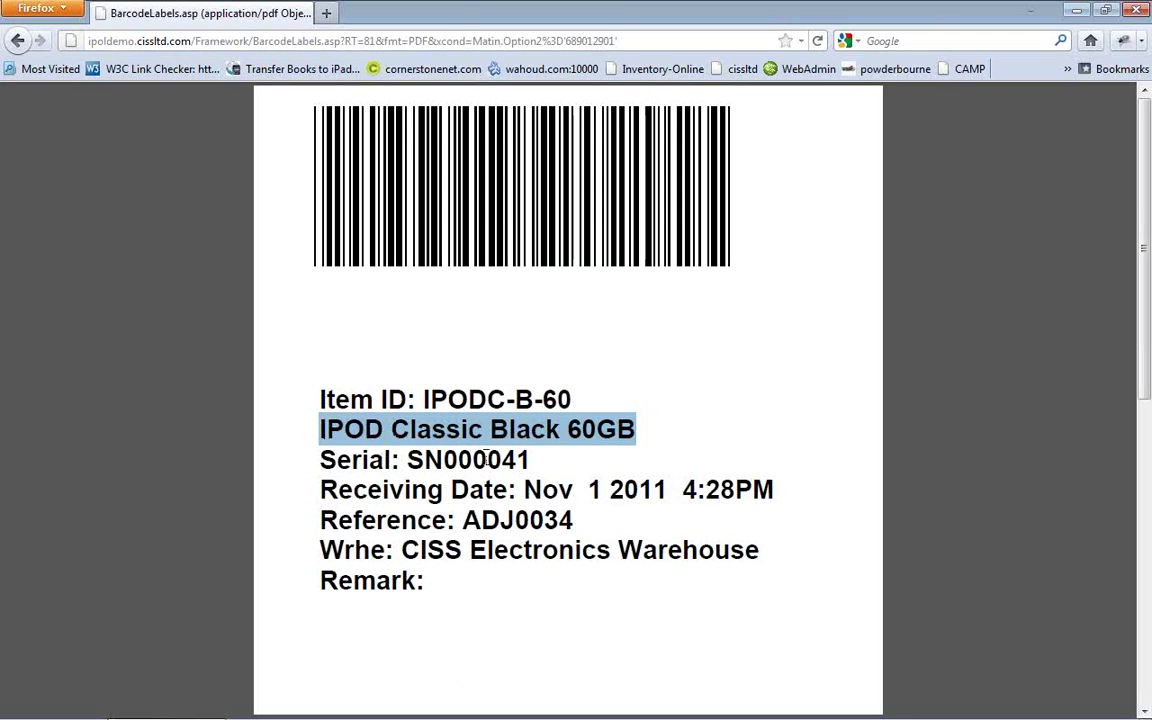
{"action": "left_click_drag", "start_coordinate": [531, 460], "coordinate": [405, 460]}
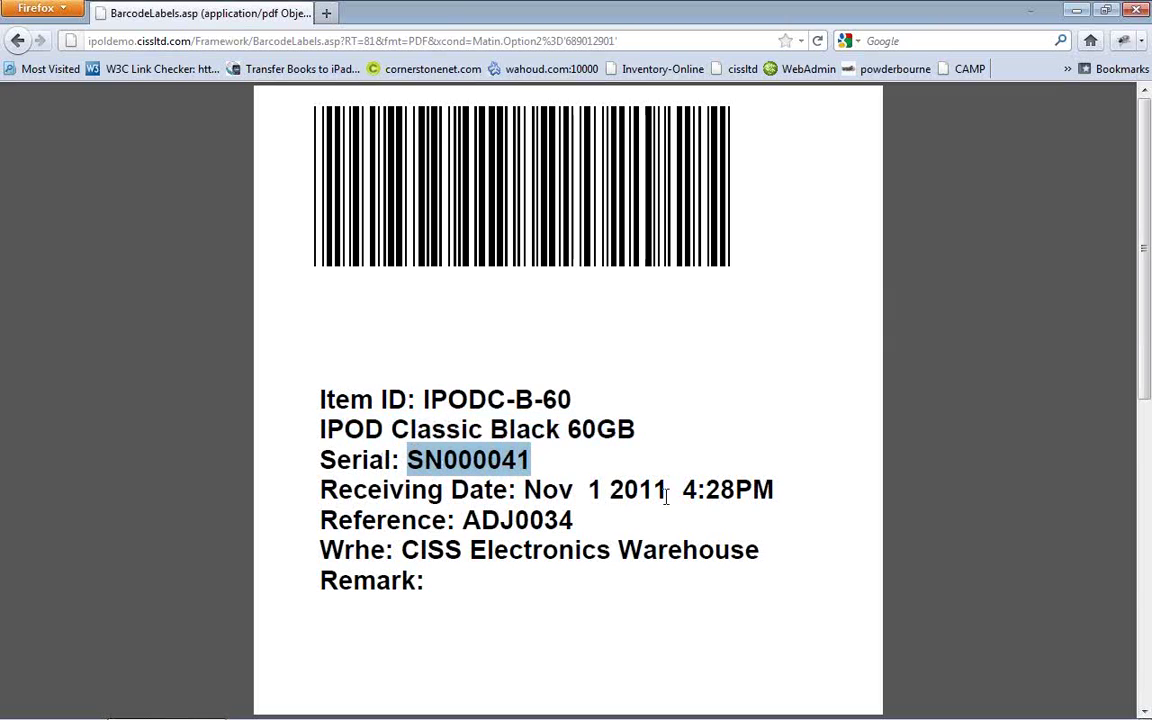
{"action": "left_click_drag", "start_coordinate": [775, 490], "coordinate": [524, 490]}
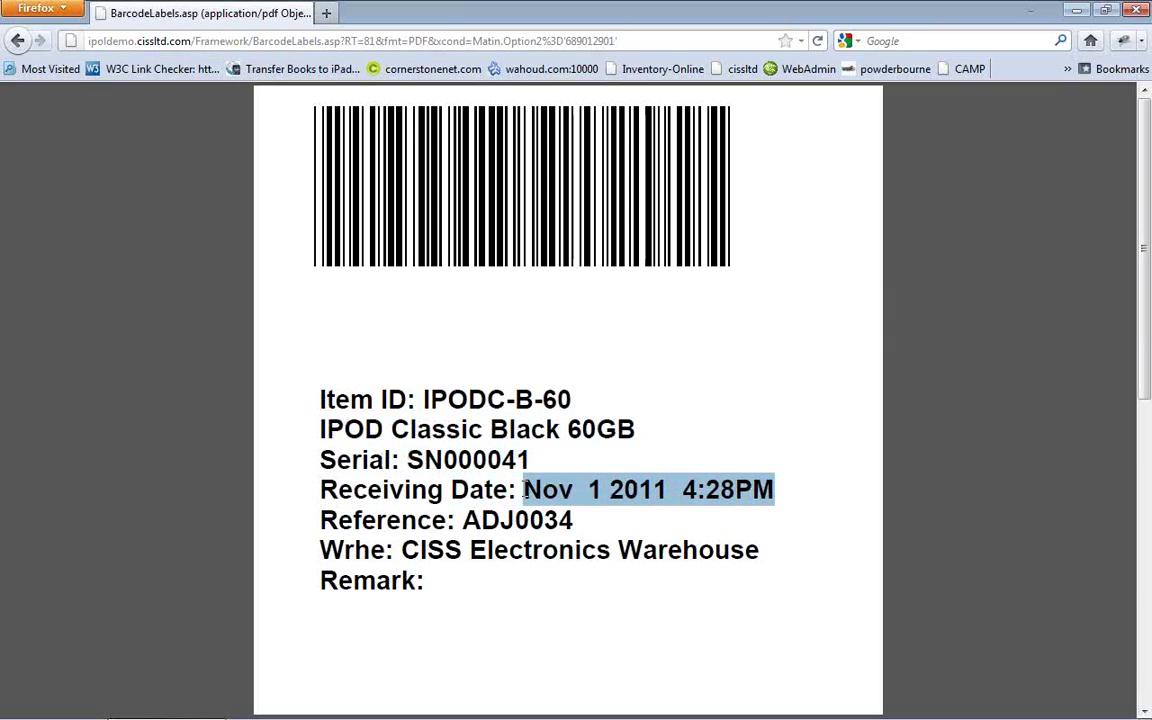
{"action": "left_click_drag", "start_coordinate": [575, 520], "coordinate": [481, 520]}
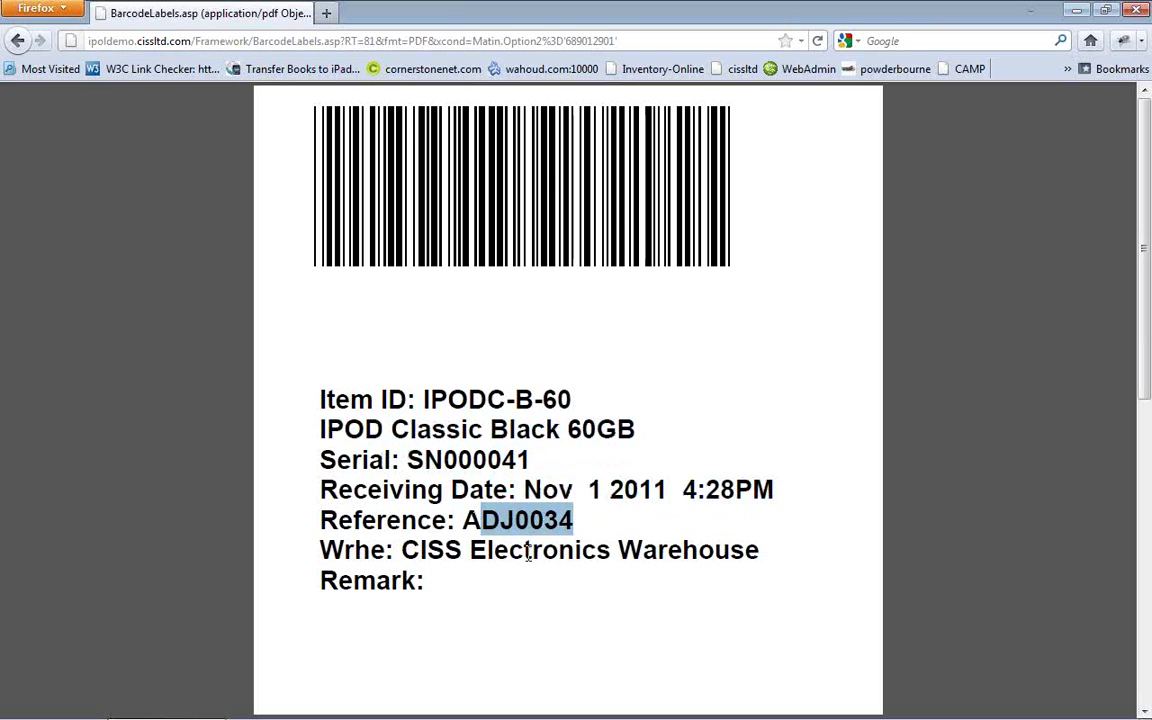
{"action": "left_click_drag", "start_coordinate": [760, 550], "coordinate": [401, 550]}
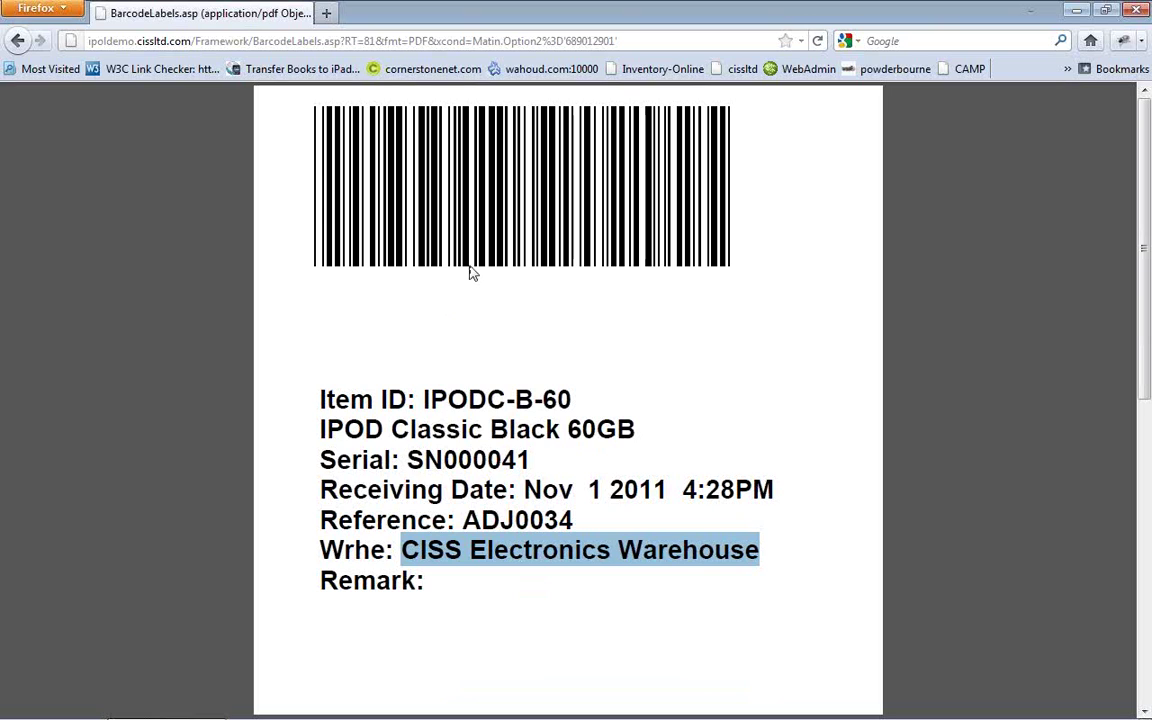
{"action": "left_click", "coordinate": [17, 41]}
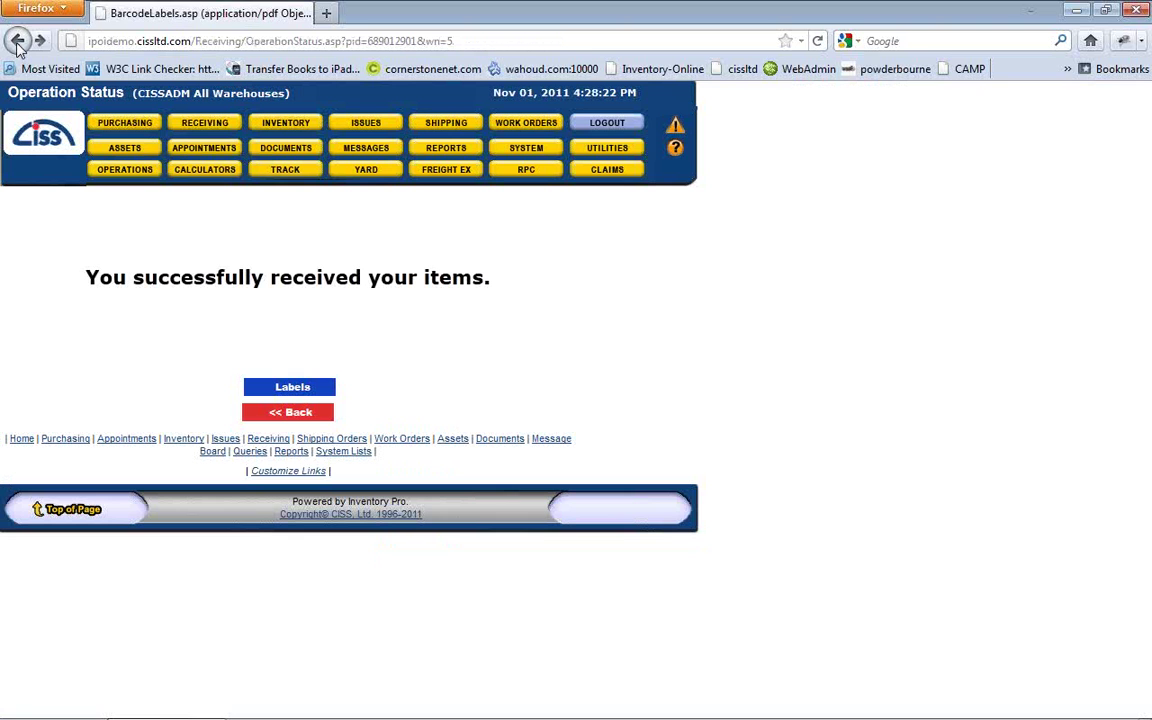
{"action": "left_click", "coordinate": [293, 419]}
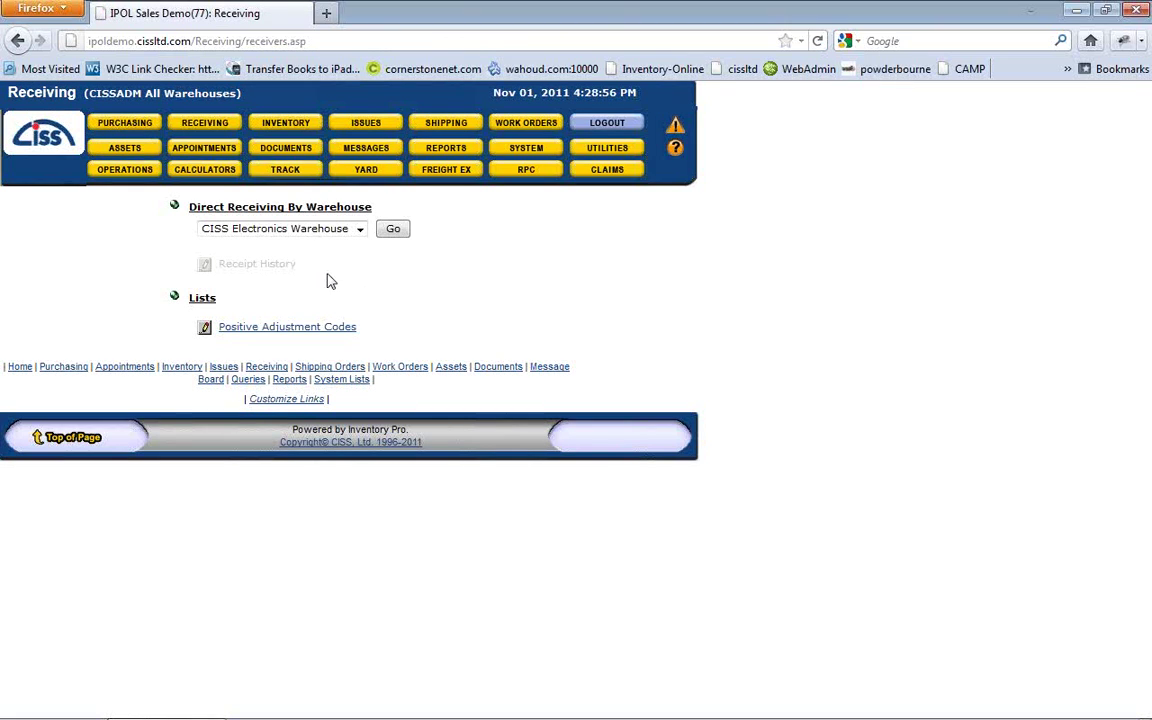
- Finish the direct issue of two IPODC-B-60 units from CISS Electronics Warehouse, view its issue slip and return to the issue form
{"action": "left_click", "coordinate": [368, 130]}
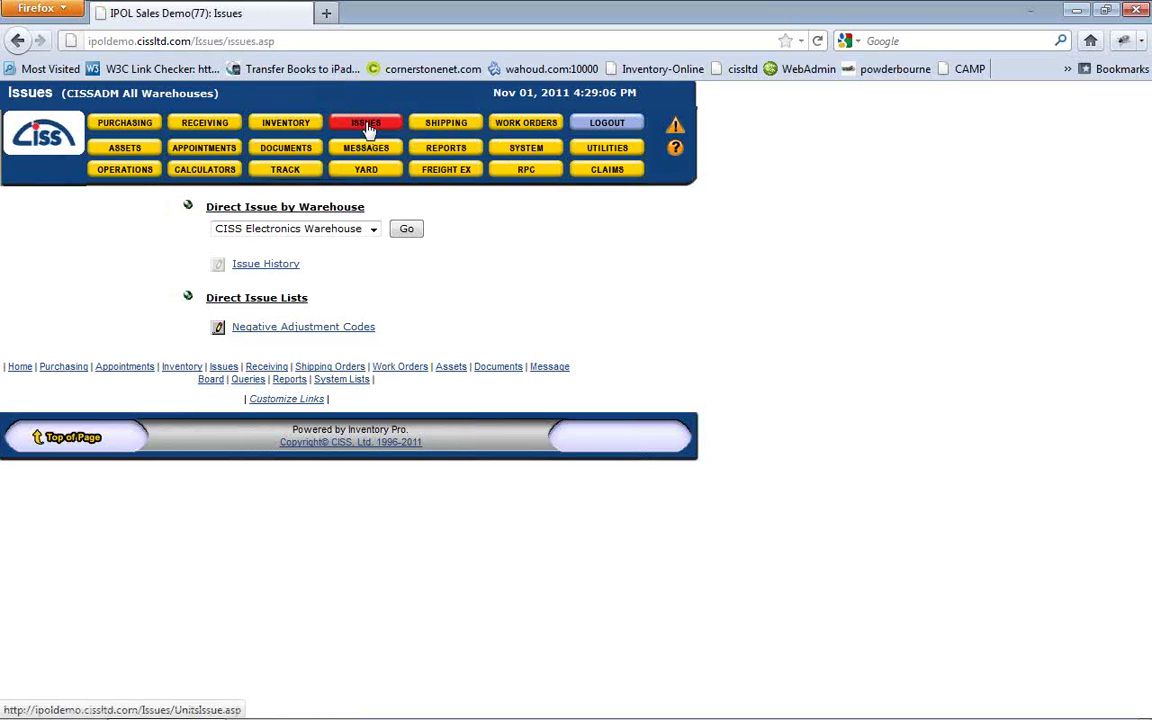
{"action": "left_click", "coordinate": [406, 230]}
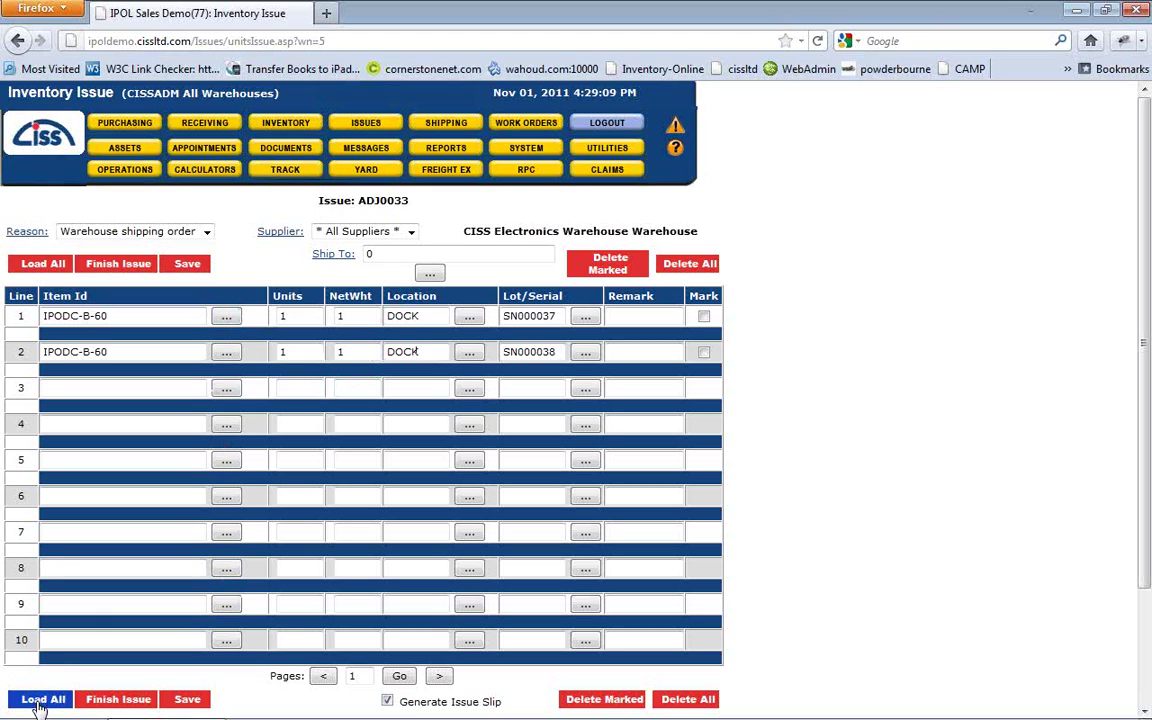
{"action": "left_click", "coordinate": [113, 703]}
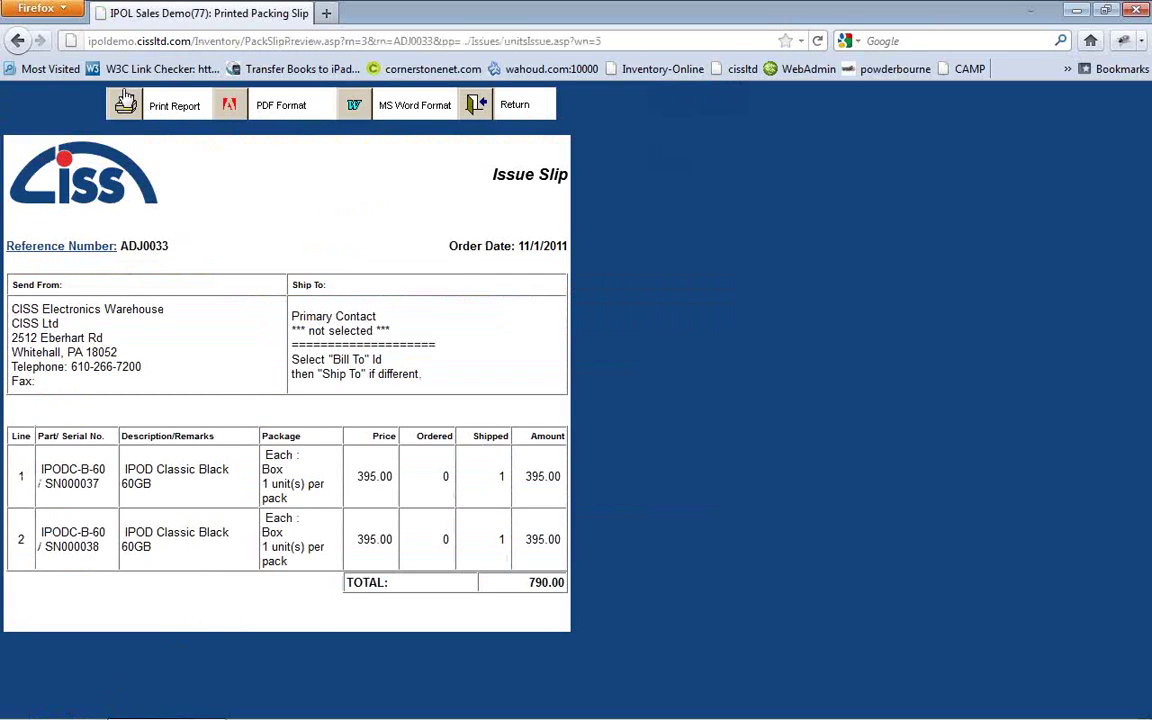
{"action": "left_click", "coordinate": [17, 41]}
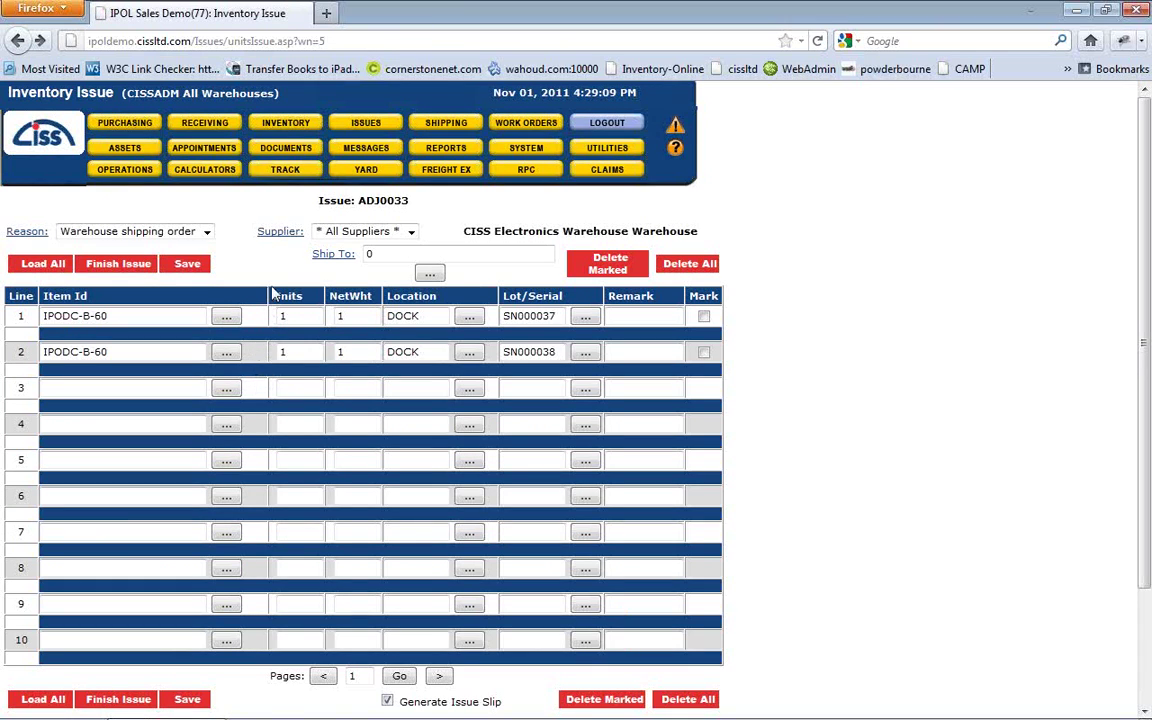
- Generate the printable inventory catalog, look through its item barcodes, pictures and descriptions, and return to the issue form
{"action": "mouse_move", "coordinate": [294, 127]}
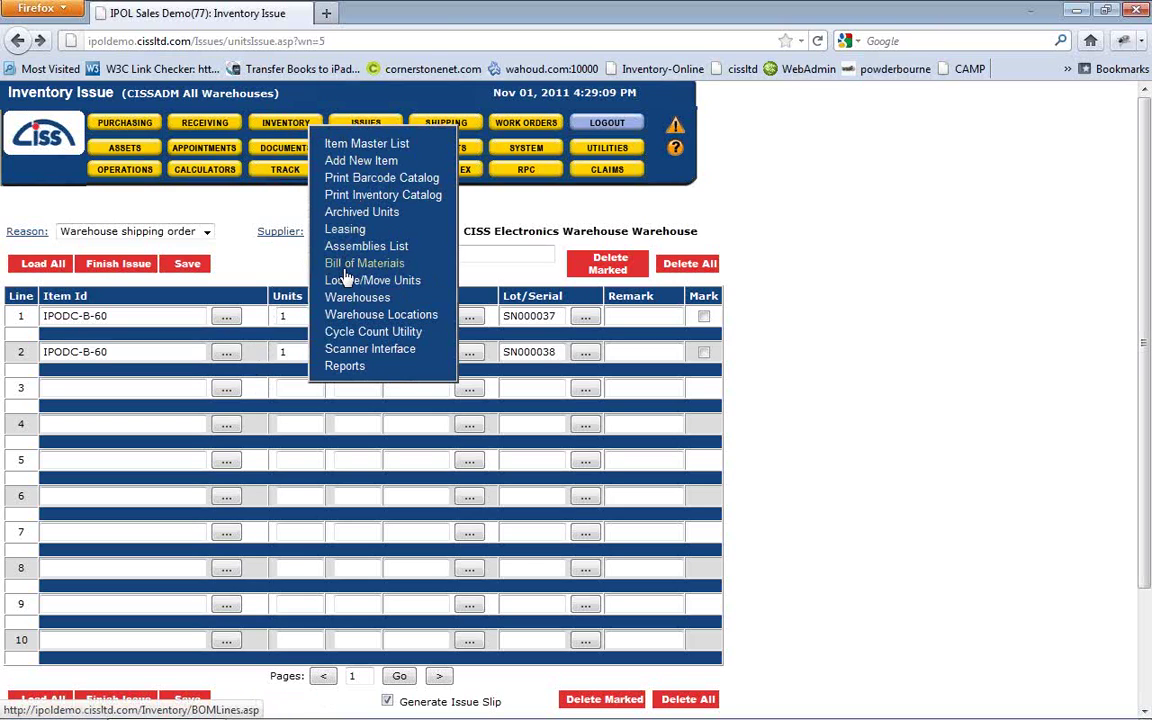
{"action": "left_click", "coordinate": [358, 198]}
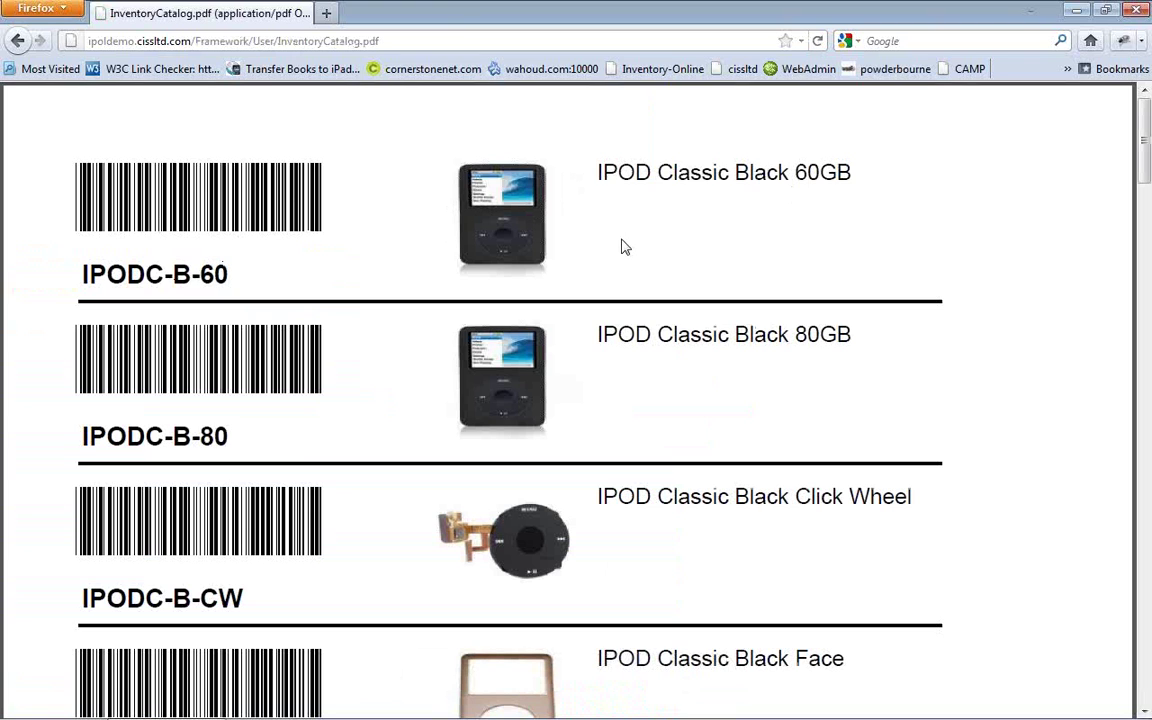
{"action": "scroll", "coordinate": [622, 247], "scroll_direction": "down", "scroll_amount": 20}
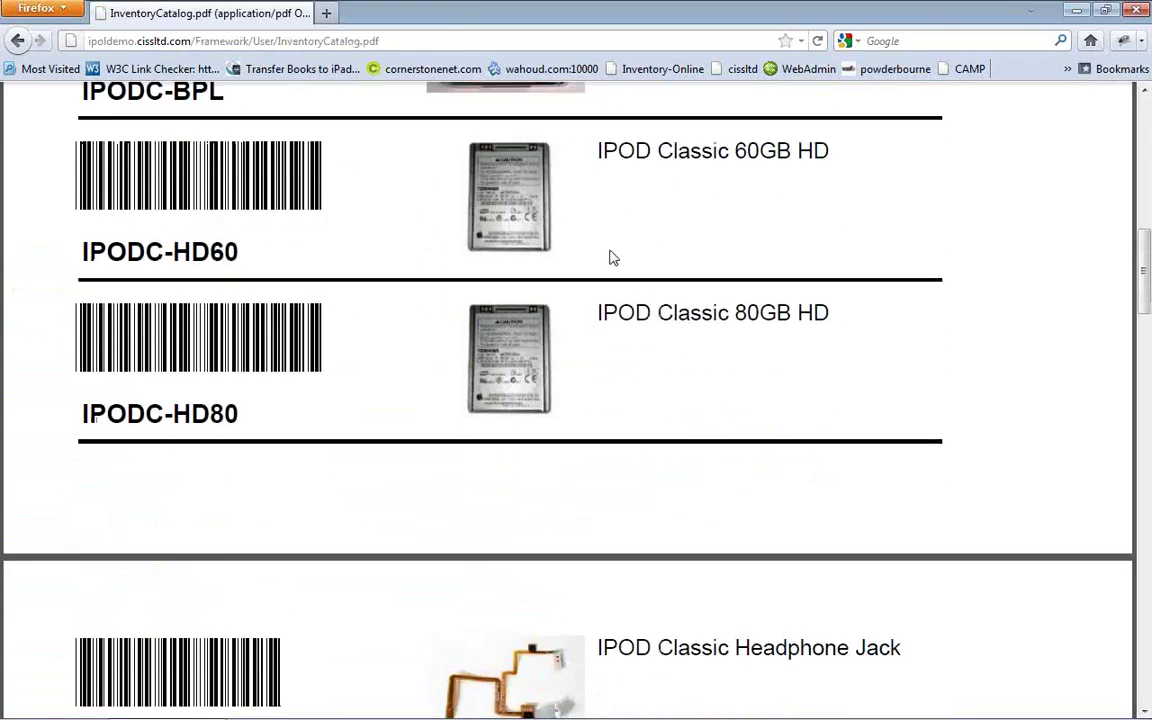
{"action": "scroll", "coordinate": [594, 254], "scroll_direction": "down", "scroll_amount": 15}
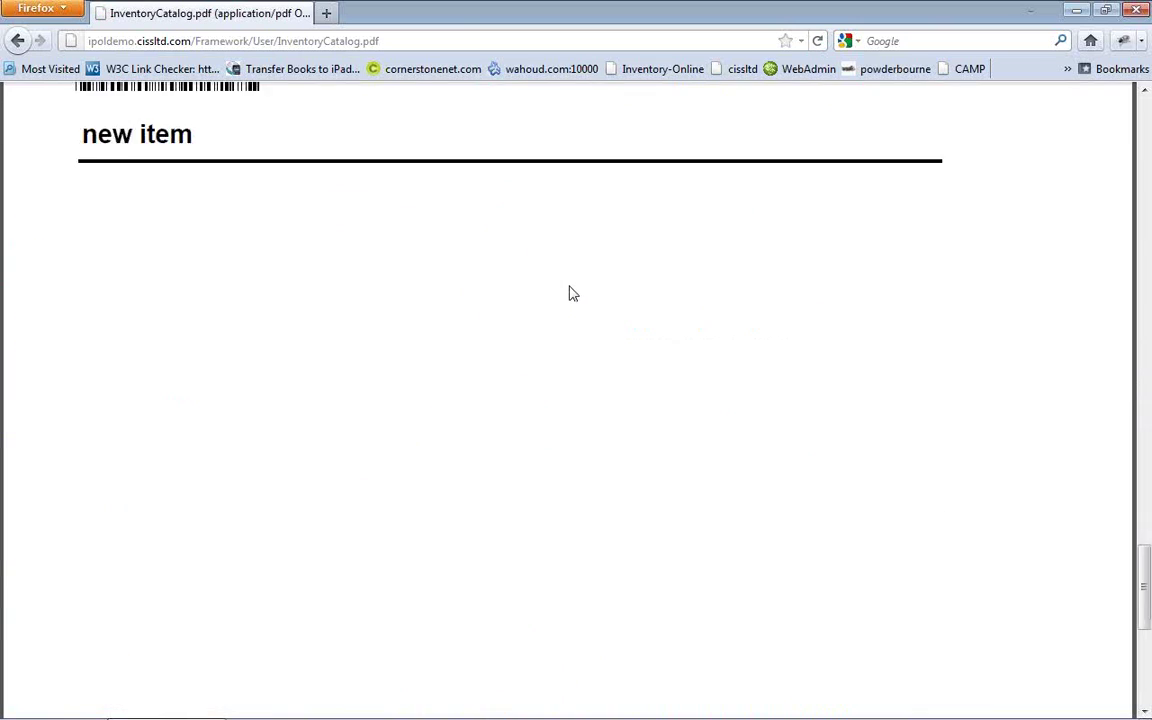
{"action": "scroll", "coordinate": [571, 291], "scroll_direction": "up", "scroll_amount": 3}
{"action": "scroll", "coordinate": [564, 280], "scroll_direction": "up", "scroll_amount": 20}
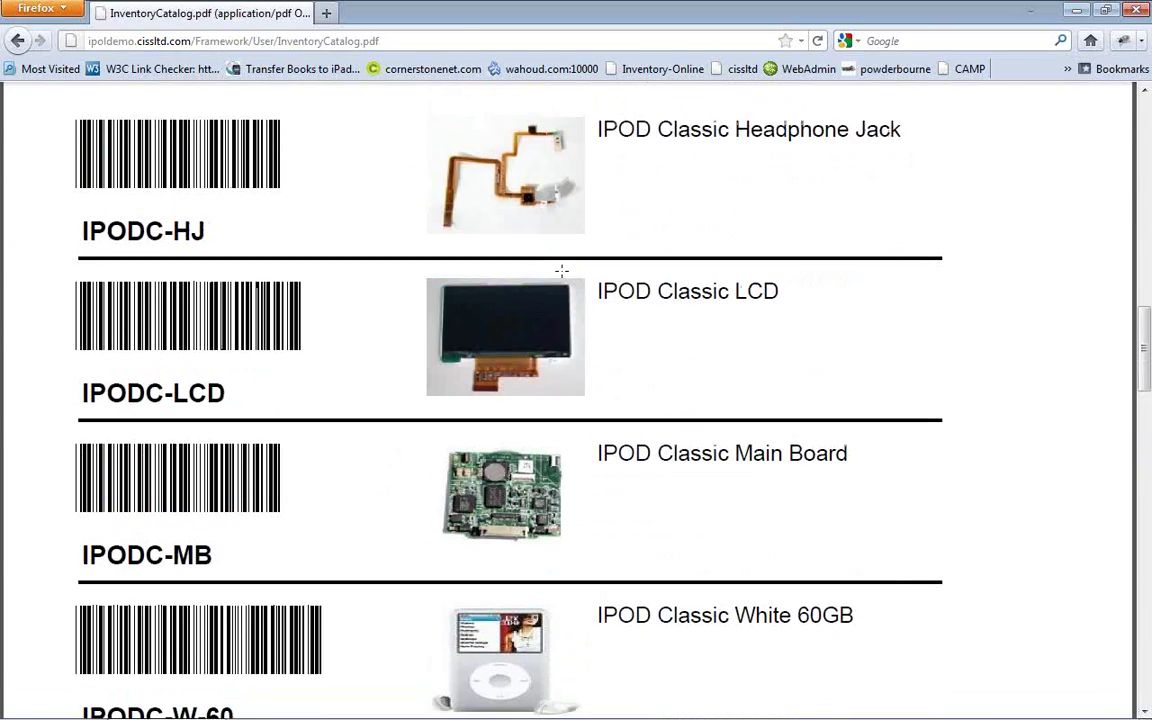
{"action": "scroll", "coordinate": [561, 270], "scroll_direction": "up", "scroll_amount": 12}
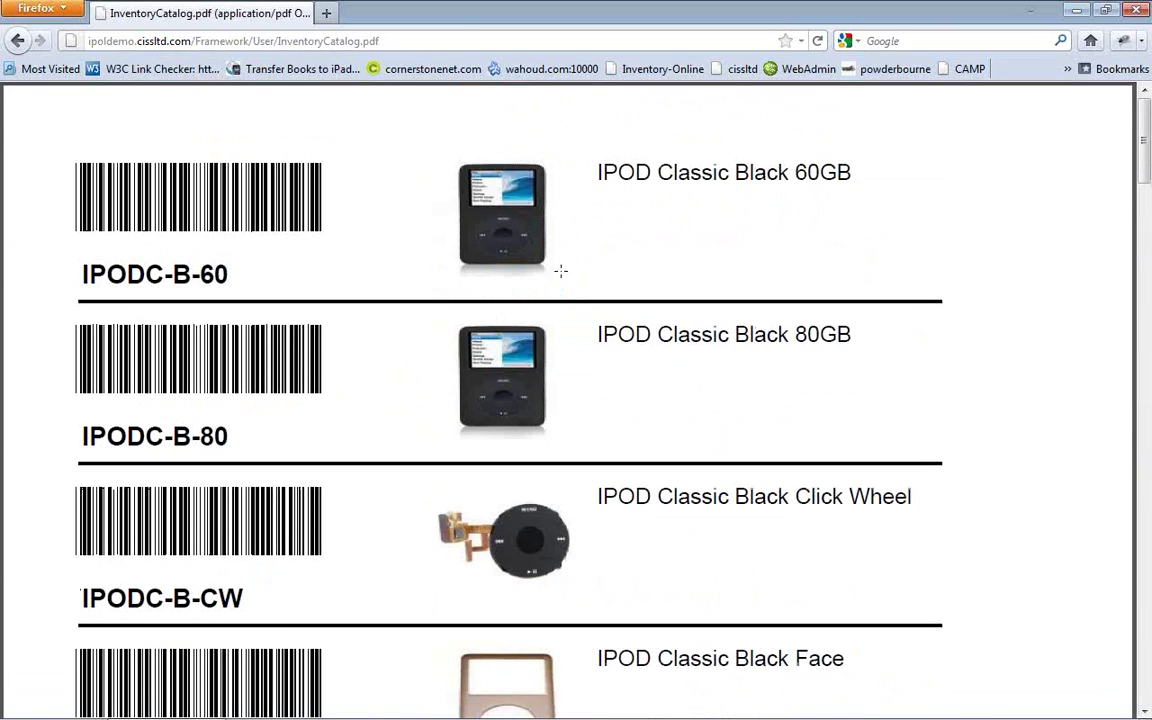
{"action": "left_click", "coordinate": [18, 41]}
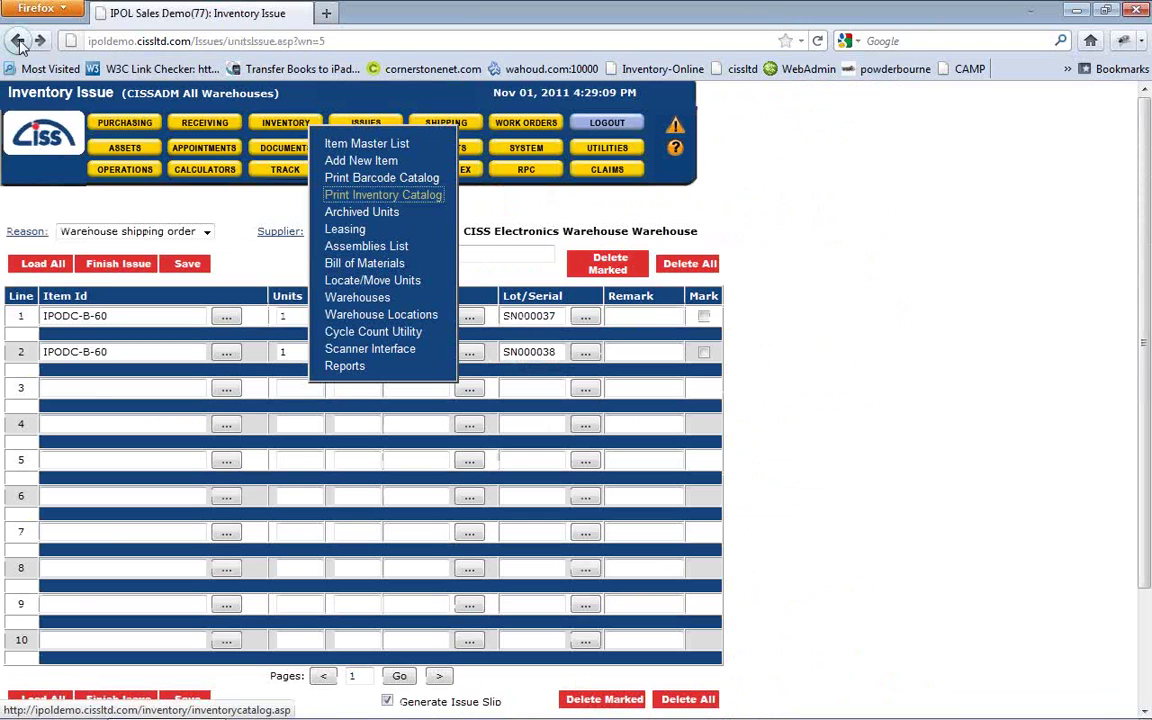
- Generate the barcode catalog report for all categories, view its item barcodes, and return to the issue form
{"action": "left_click", "coordinate": [285, 124]}
{"action": "left_click", "coordinate": [330, 163]}
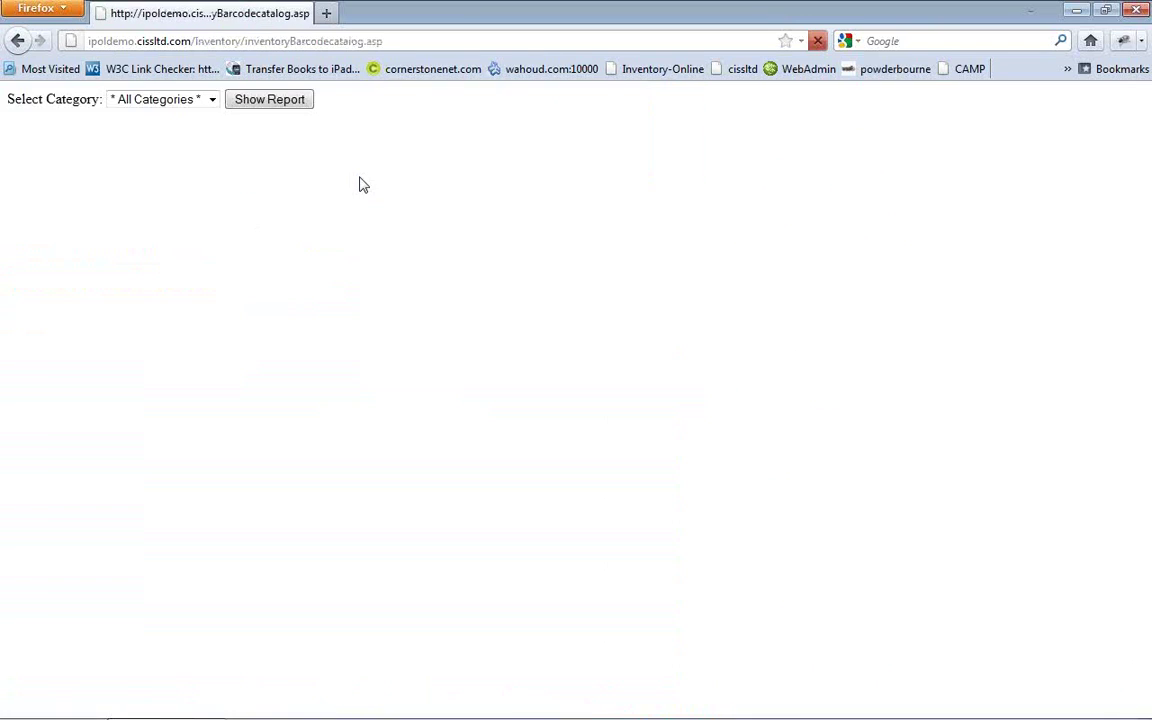
{"action": "left_click", "coordinate": [268, 102]}
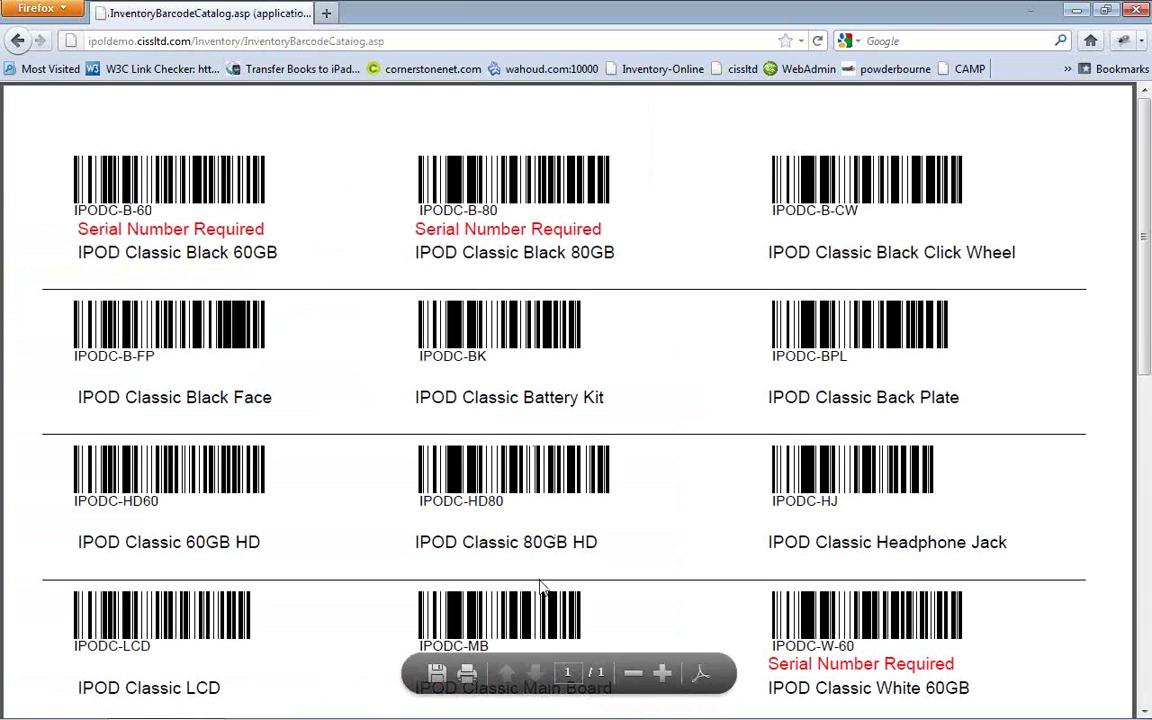
{"action": "left_click", "coordinate": [19, 42]}
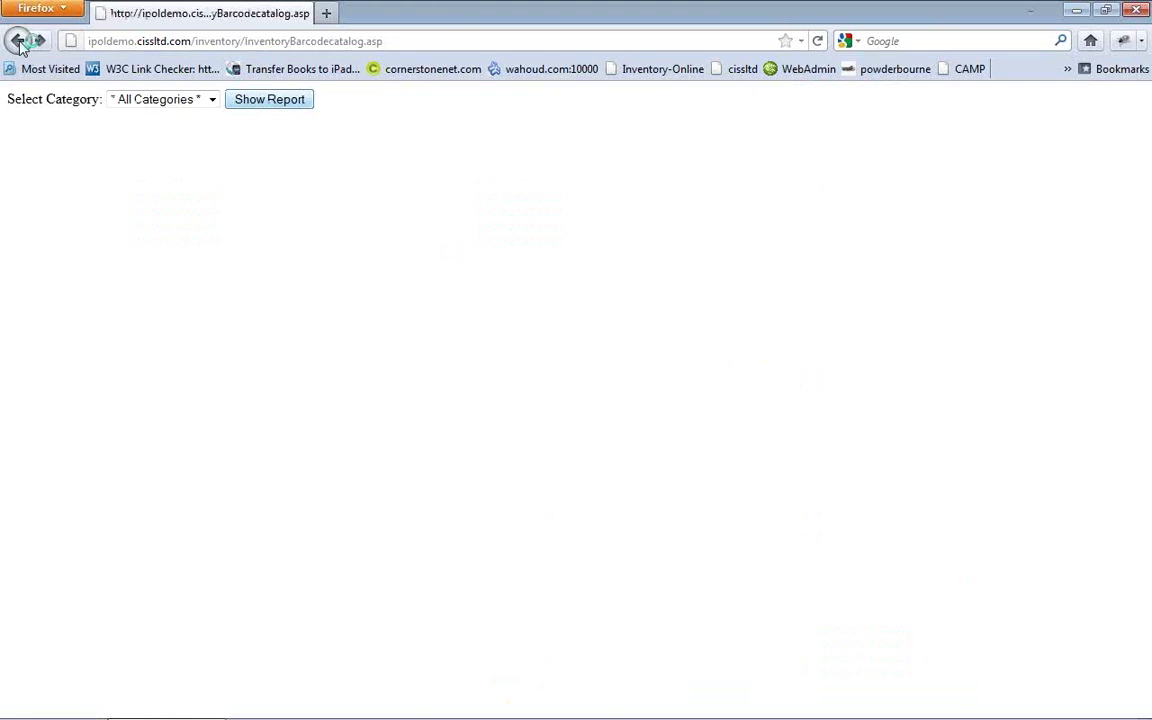
{"action": "left_click", "coordinate": [19, 42]}
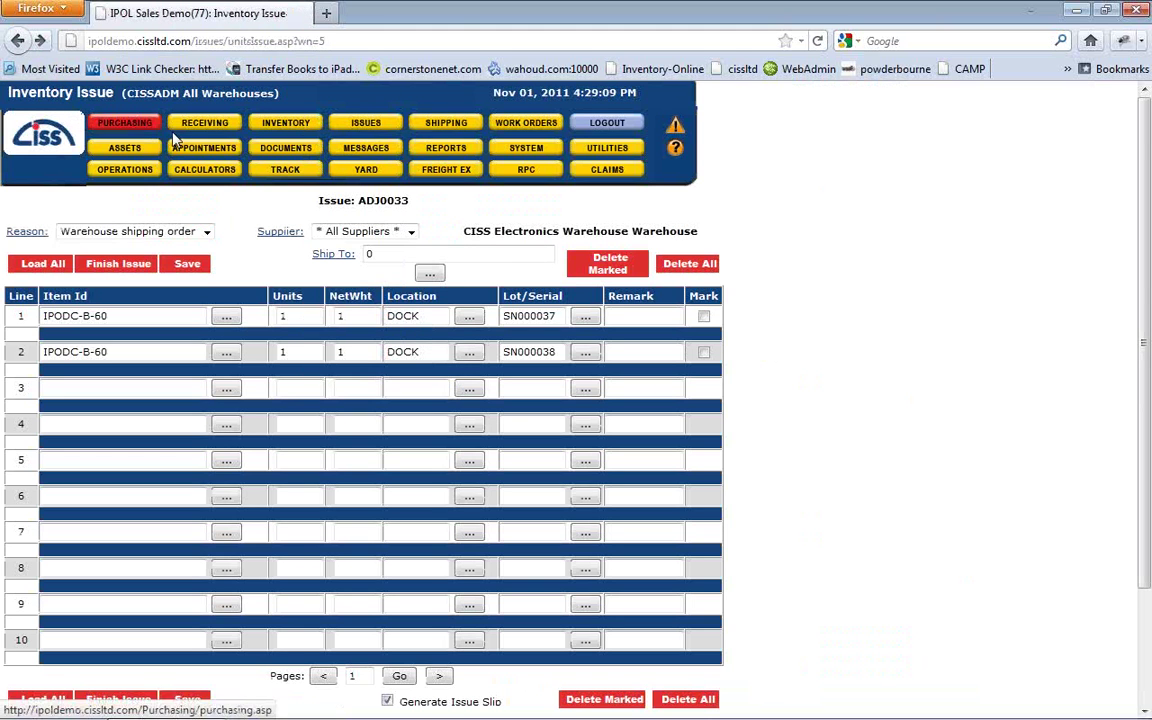
{"action": "mouse_move", "coordinate": [286, 127]}
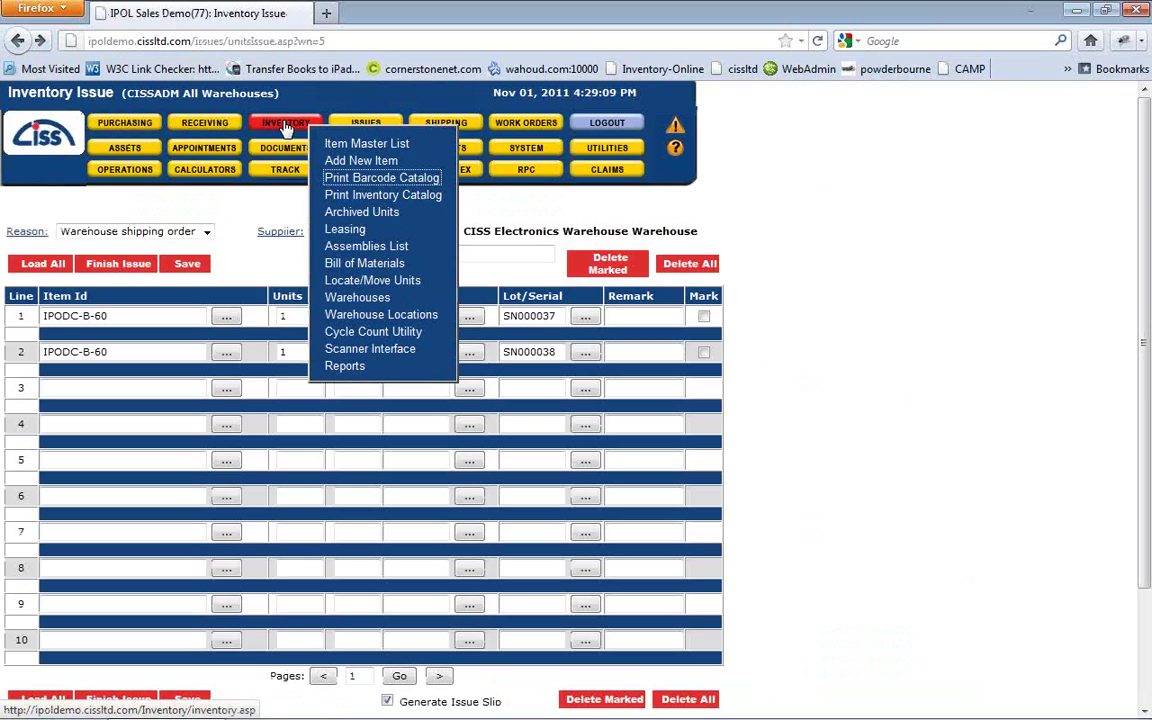